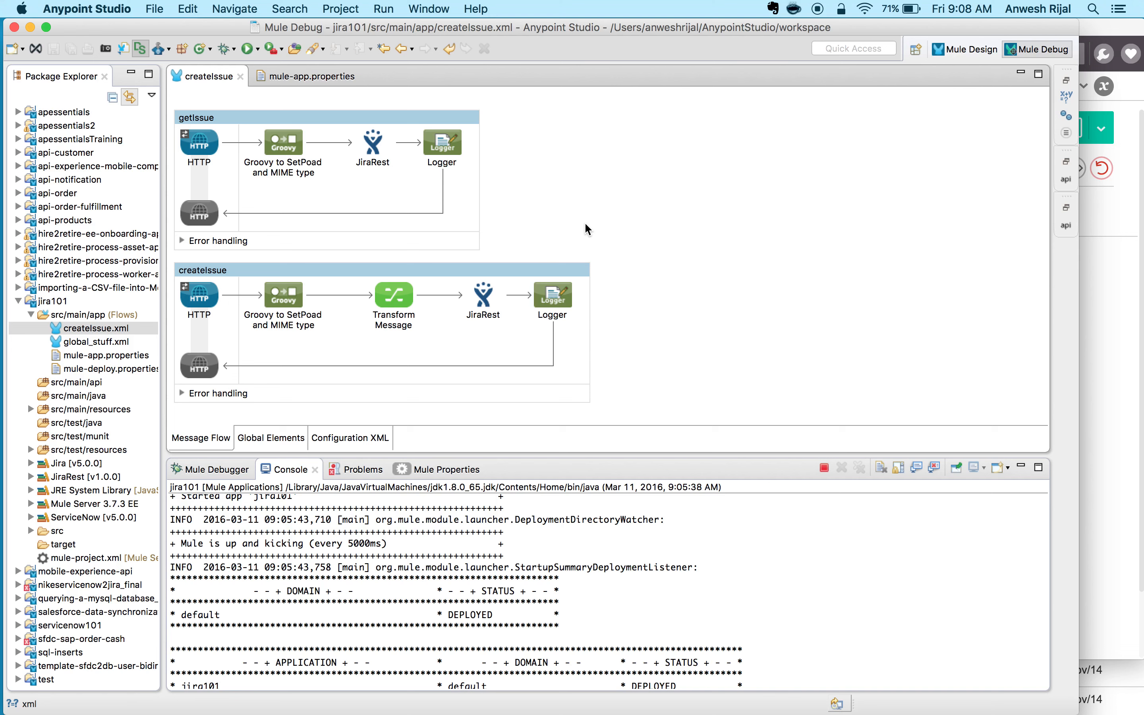
Search the Mule palette for "jira" to view the available Jira connectors, and minimize the palette again
left_click(1065, 82)
double_click(929, 97)
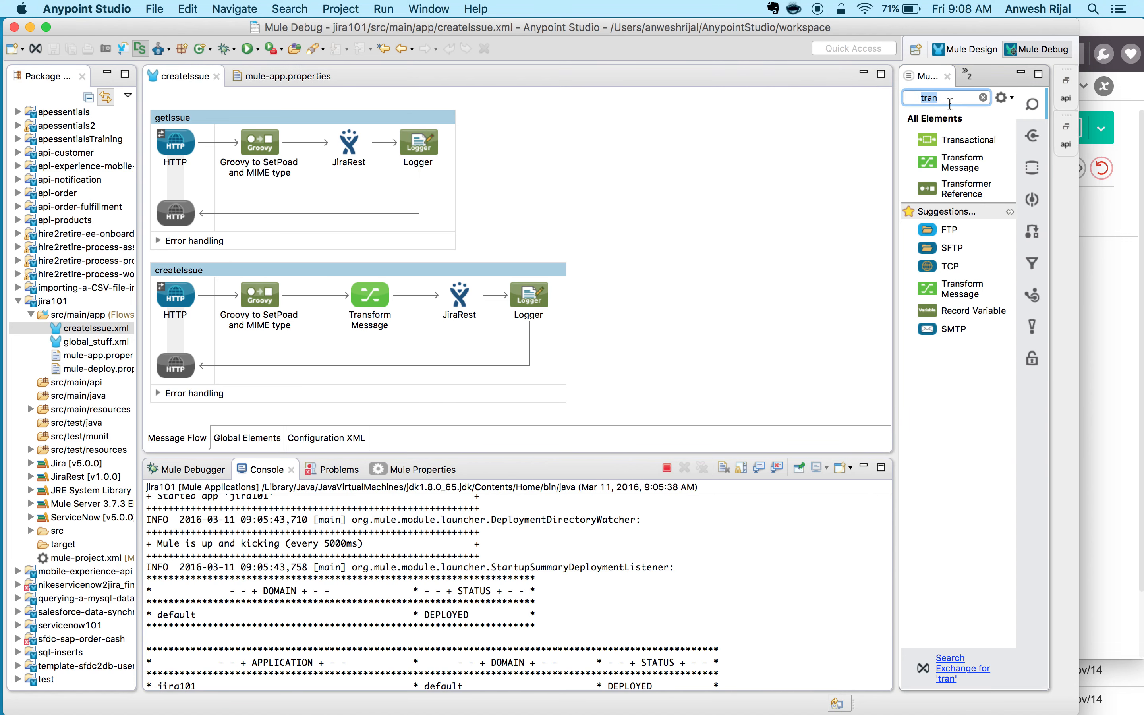
type("jira")
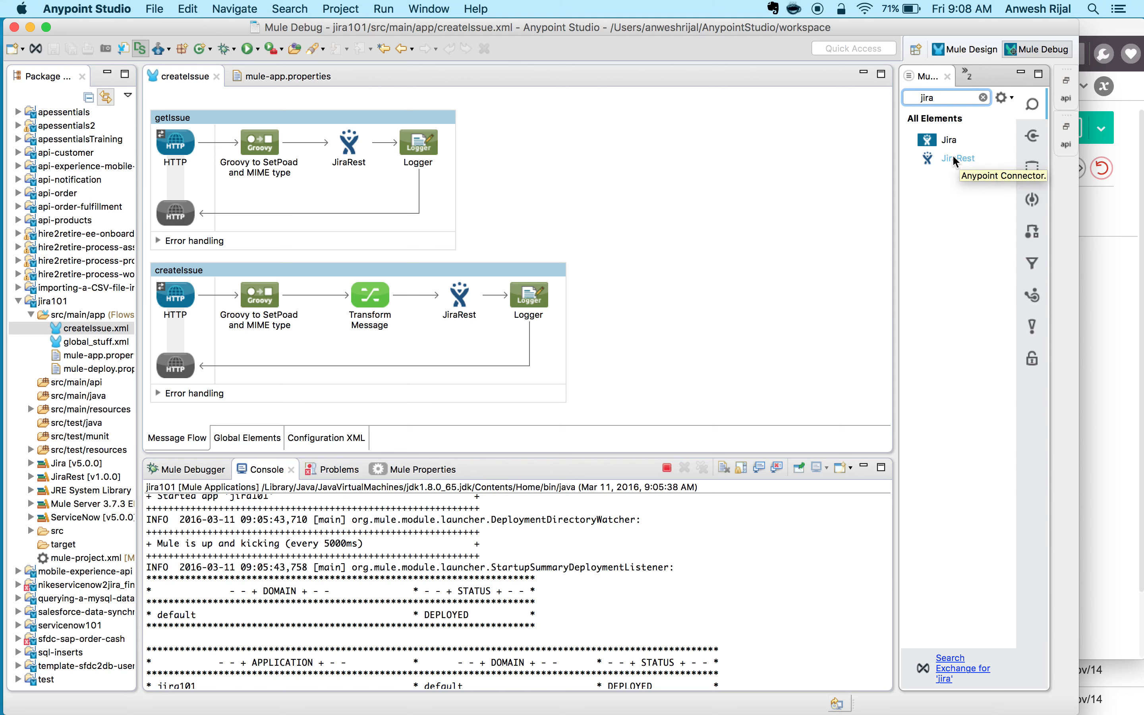
left_click(1019, 70)
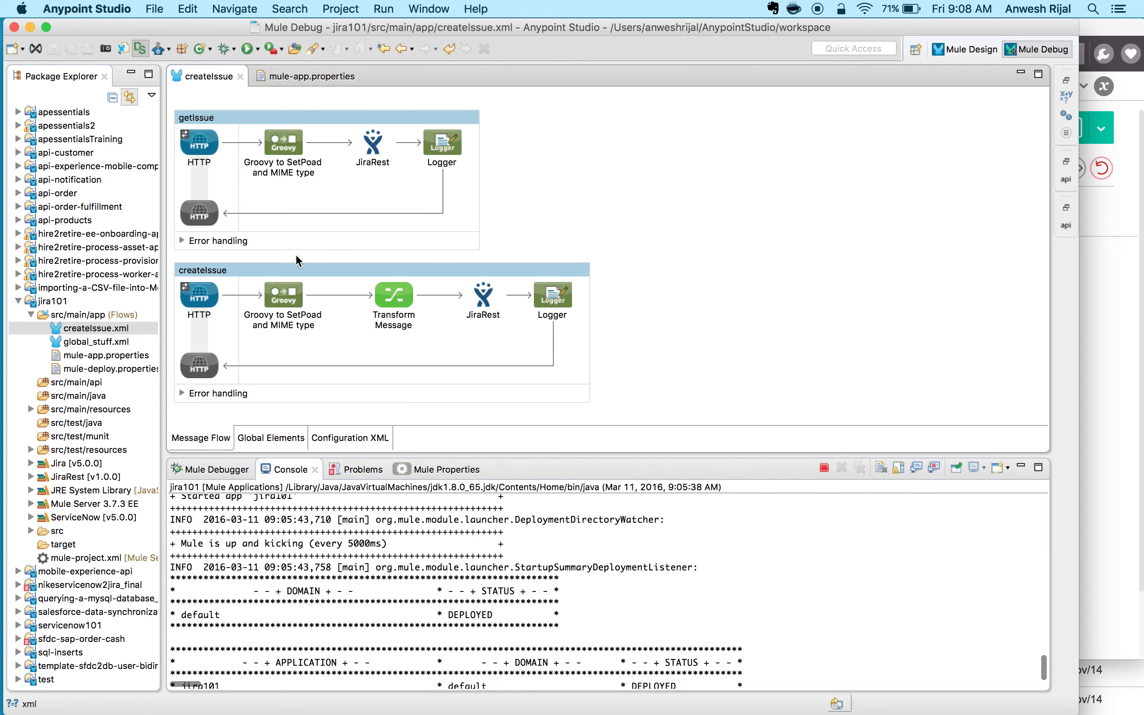
Examine the path in the properties of the getIssue flow's HTTP listener
left_click(202, 150)
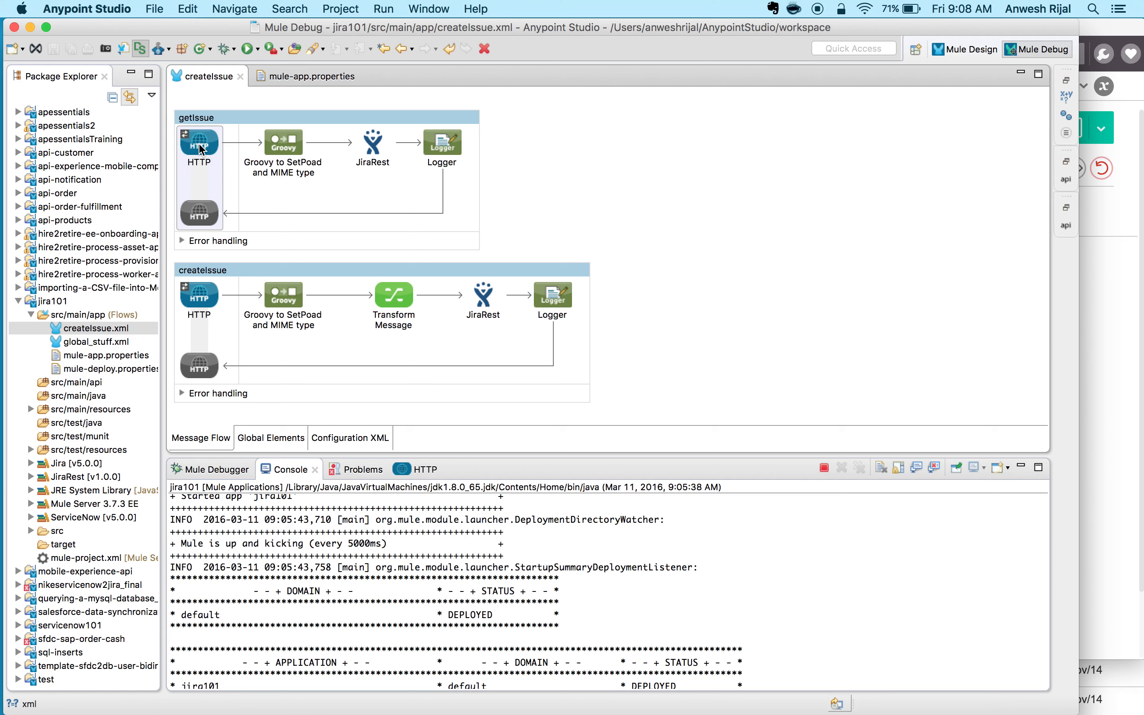
left_click(426, 469)
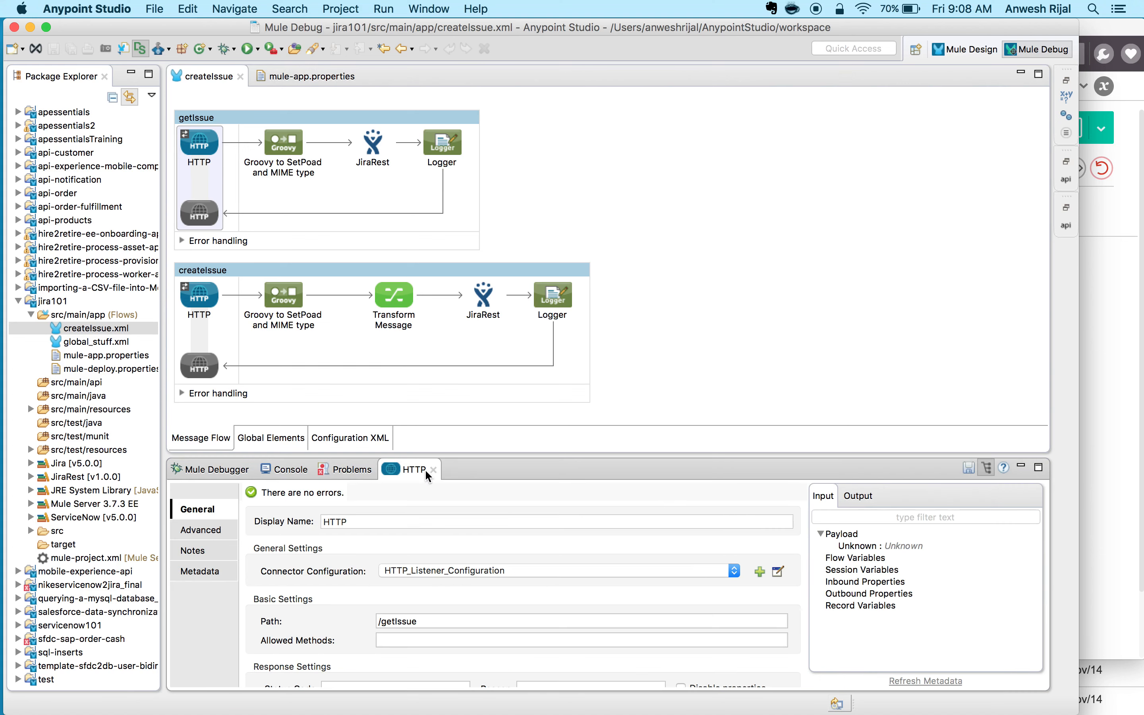
triple_click(425, 621)
Examine the MIME type and the script text of the getIssue flow's Groovy component
left_click(283, 148)
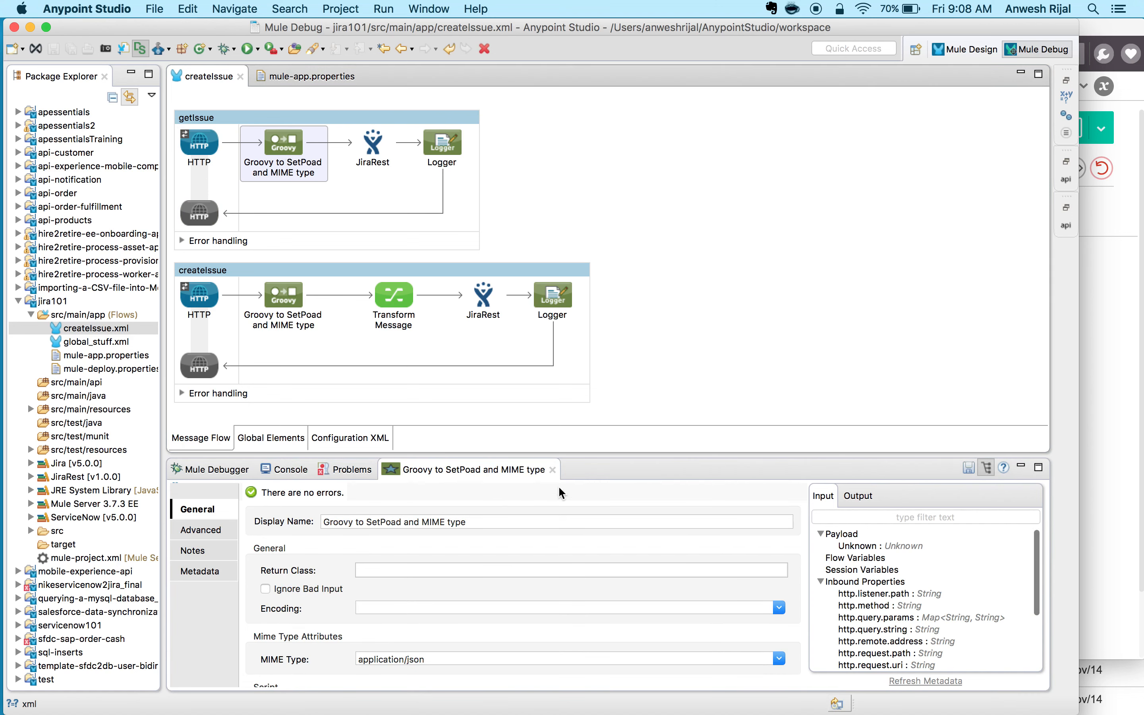
scroll(559, 598, "down", 2)
left_click_drag(448, 632, 353, 625)
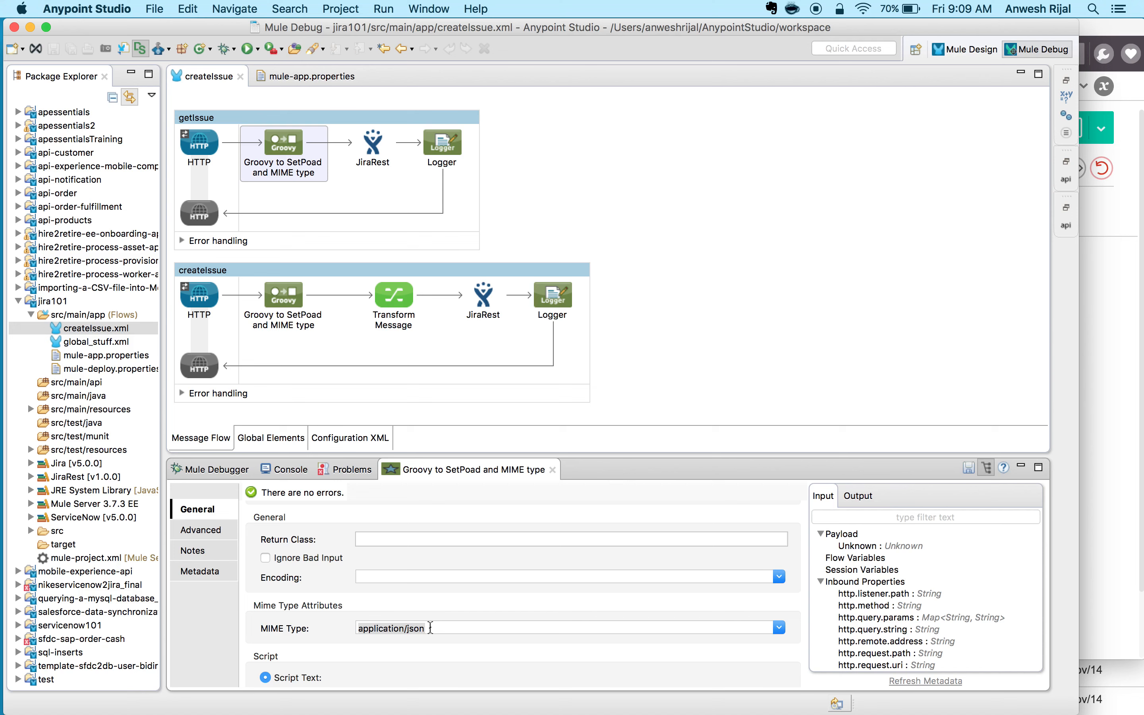
scroll(468, 583, "down", 5)
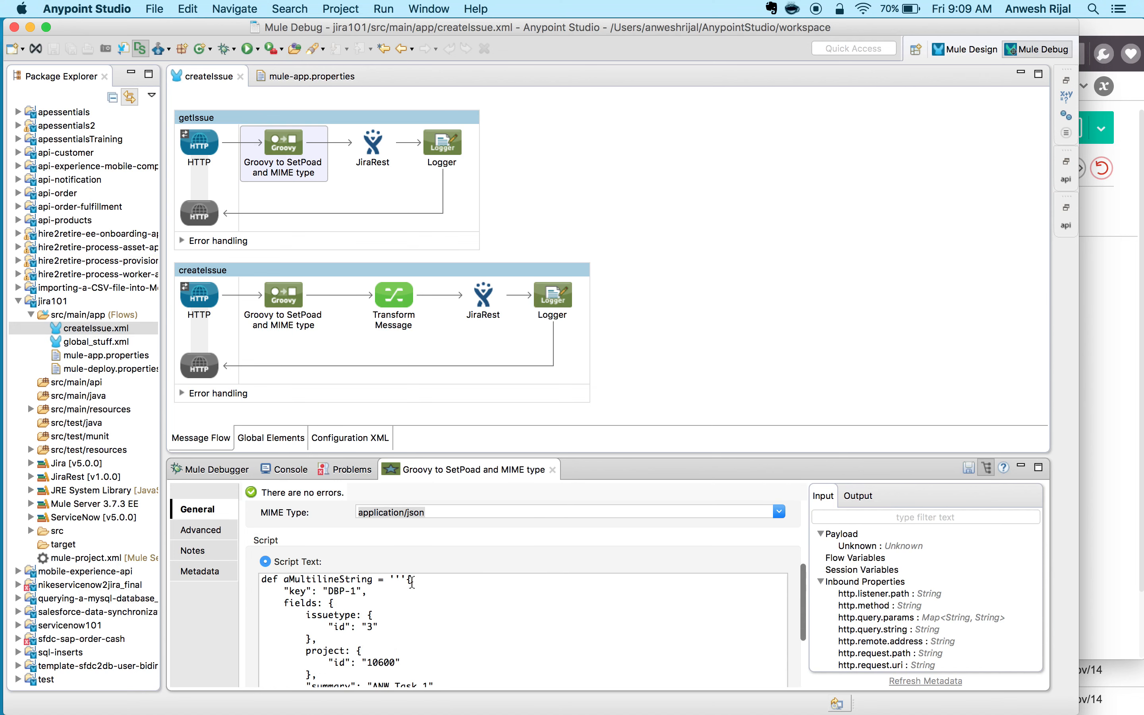
left_click_drag(288, 591, 315, 603)
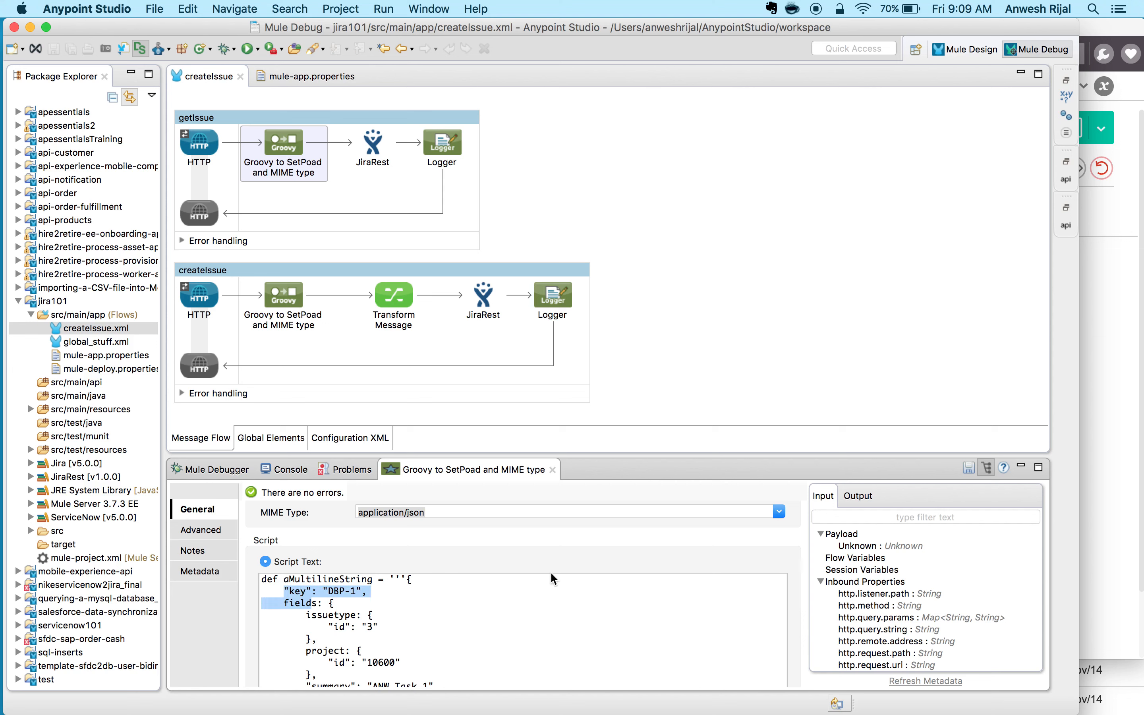
scroll(551, 571, "up", 6)
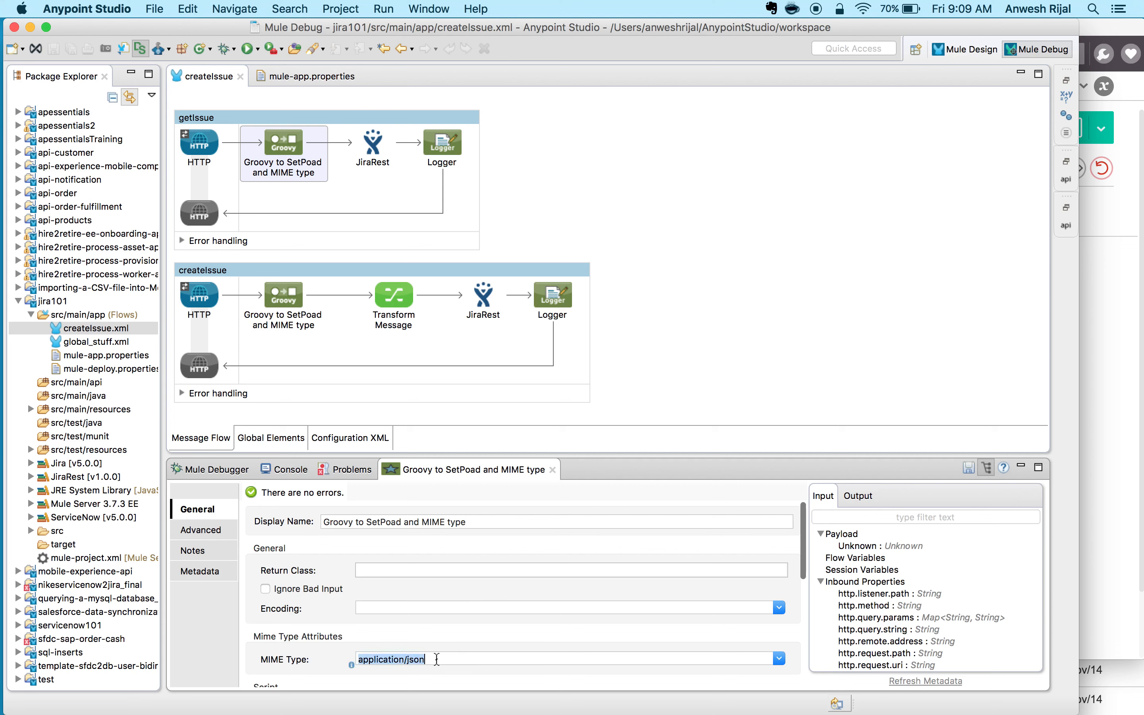
left_click_drag(437, 659, 347, 655)
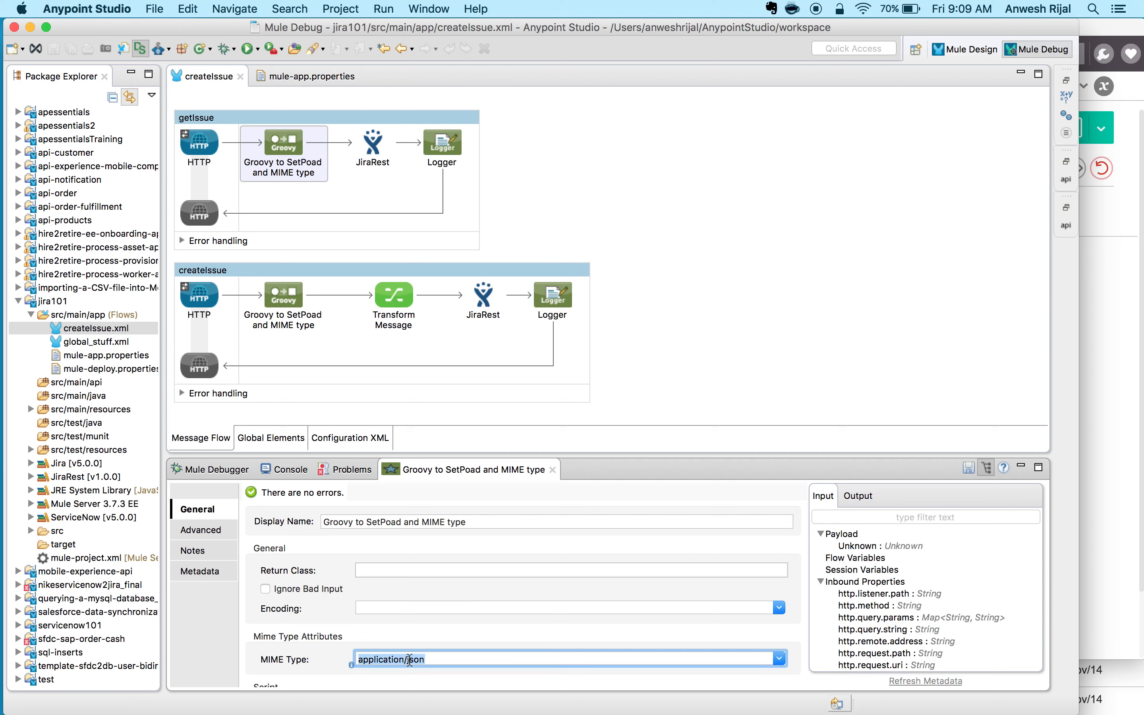
Inspect the getIssue flow's JiraRest connector settings in an enlarged properties pane, including its operation and issue key
left_click(374, 147)
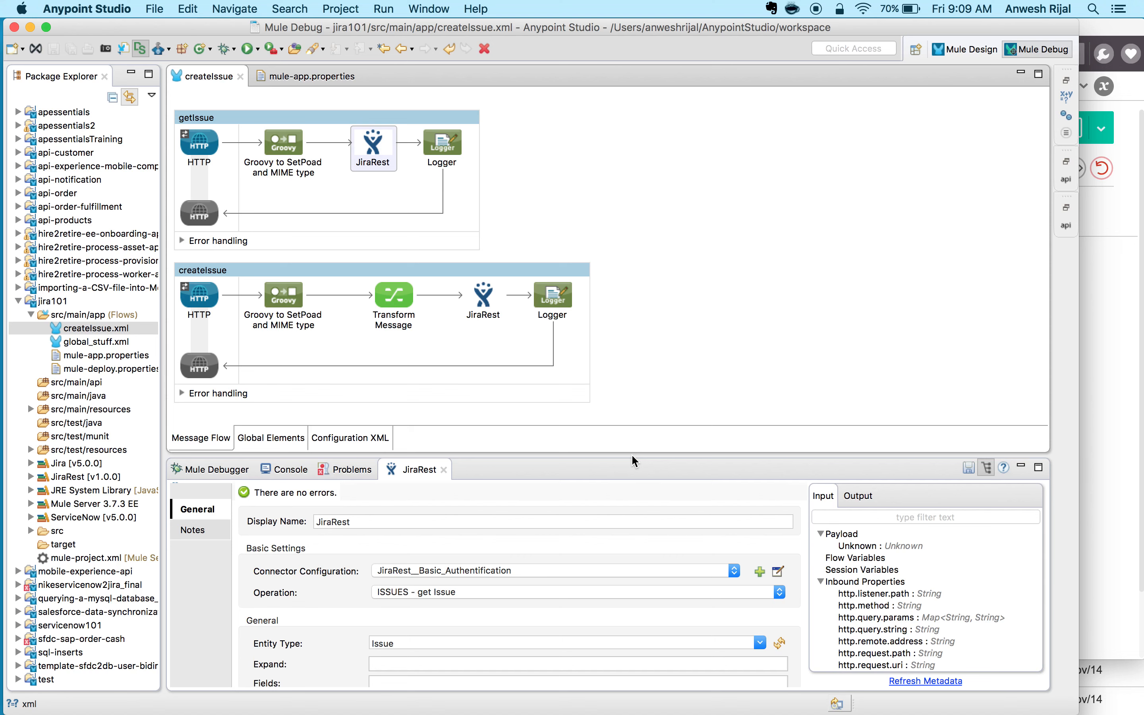
left_click_drag(630, 458, 632, 363)
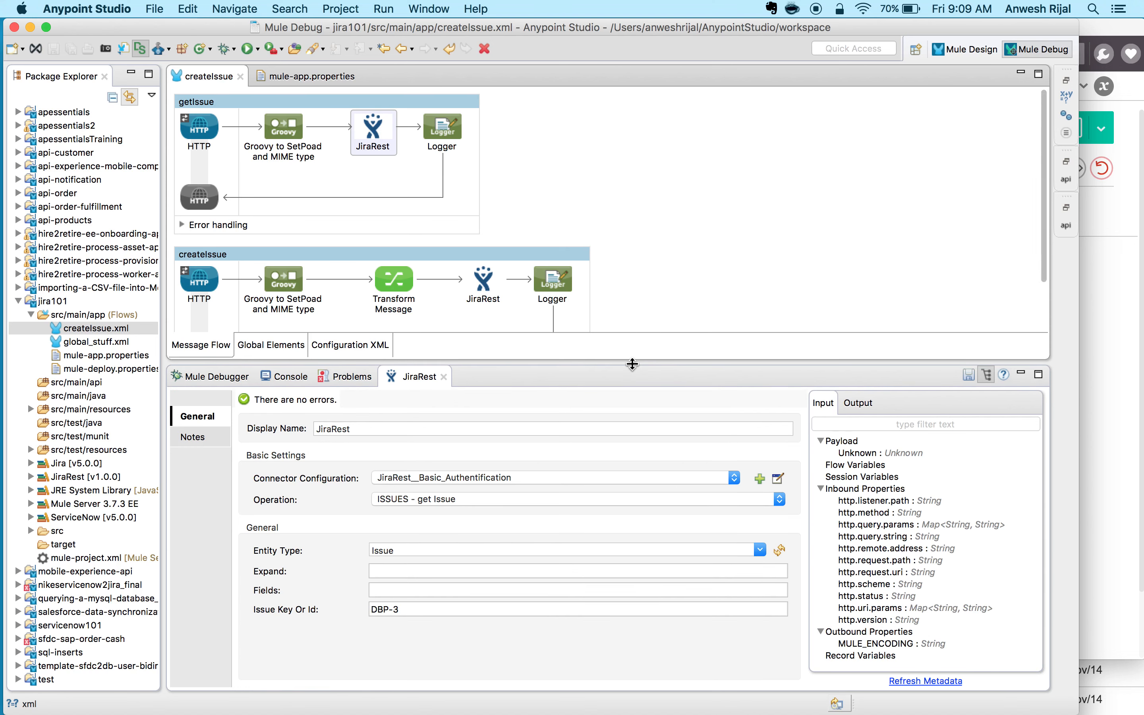
left_click_drag(405, 609, 362, 614)
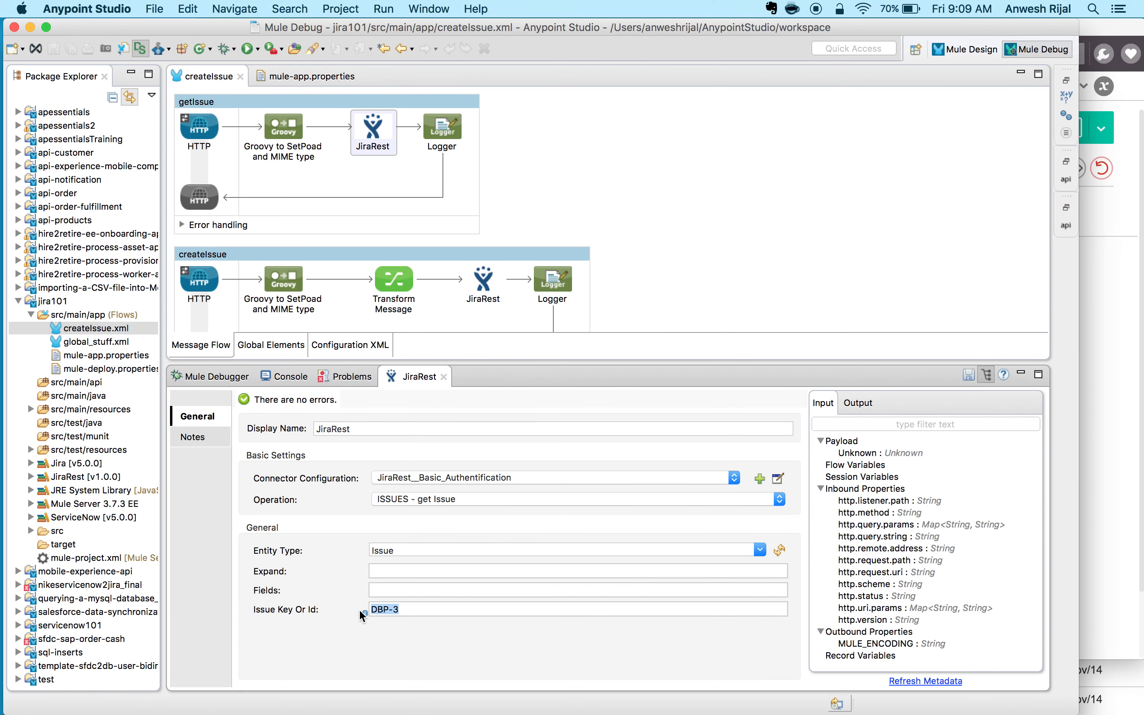
Open the JiraRest__Basic_Authentification connector configuration, test its connection and accept the settings
left_click(777, 479)
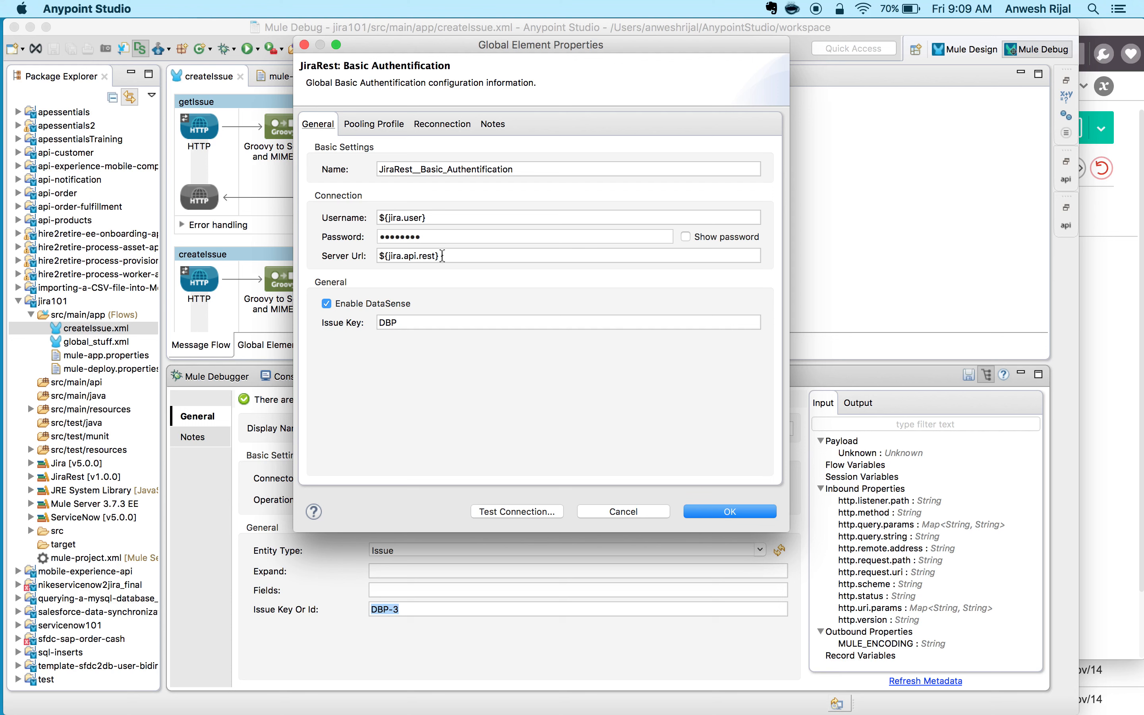
left_click(519, 516)
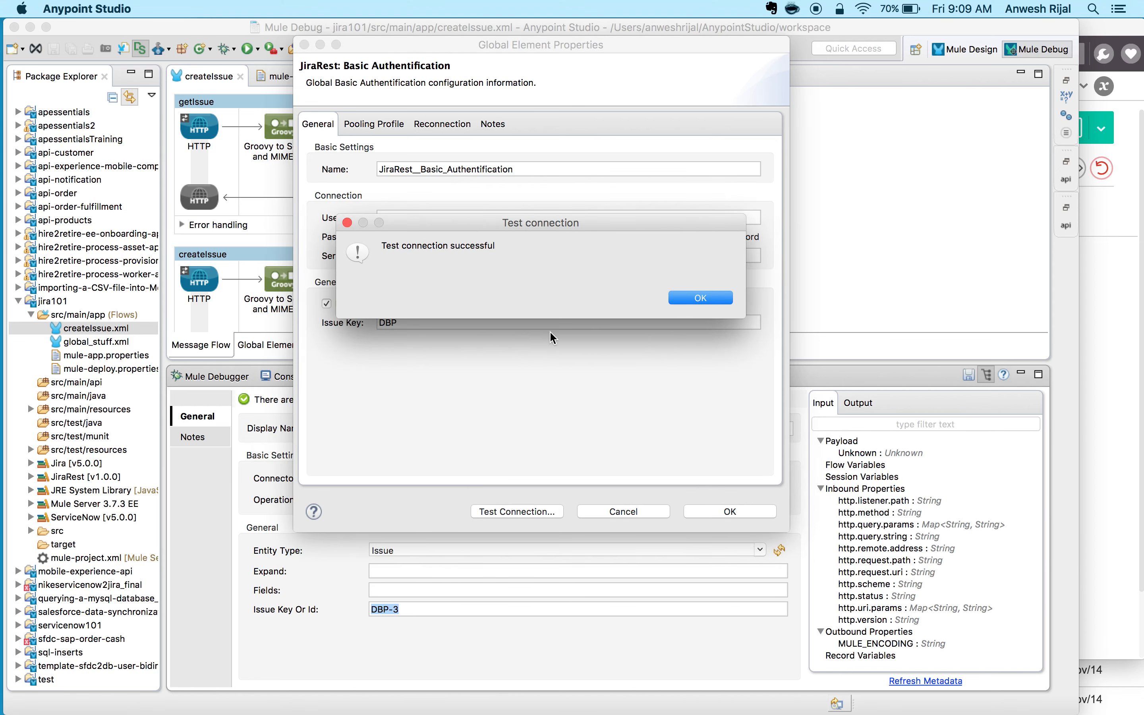
left_click_drag(542, 227, 556, 298)
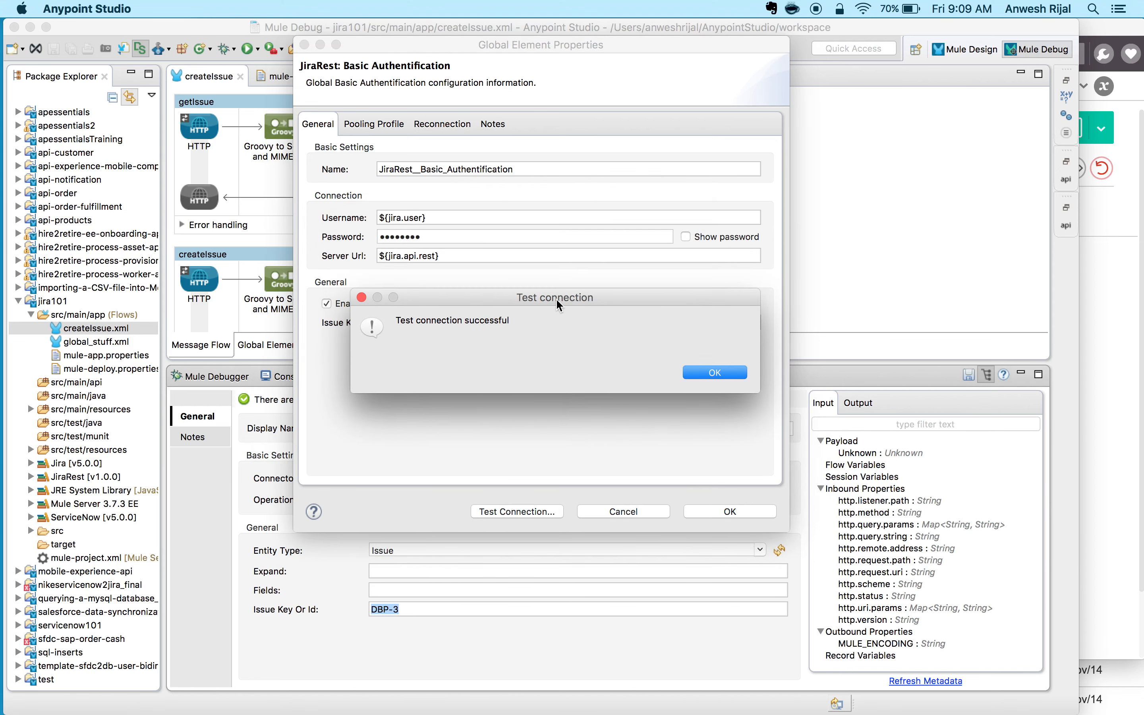
left_click(715, 373)
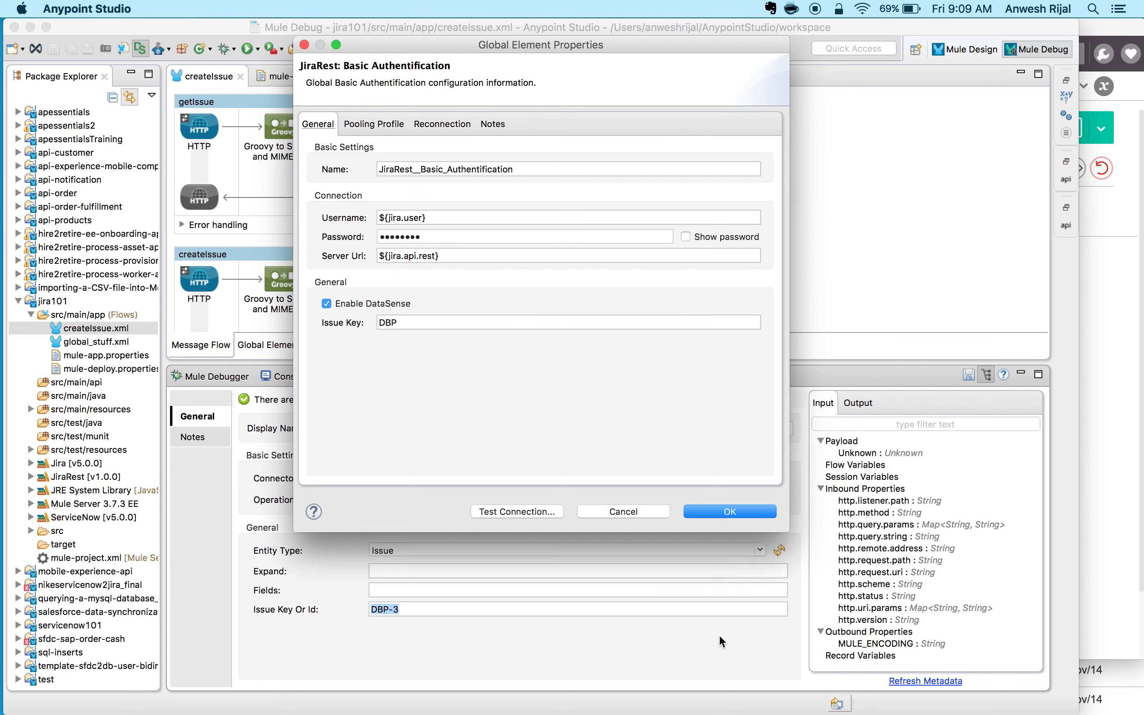
left_click(729, 512)
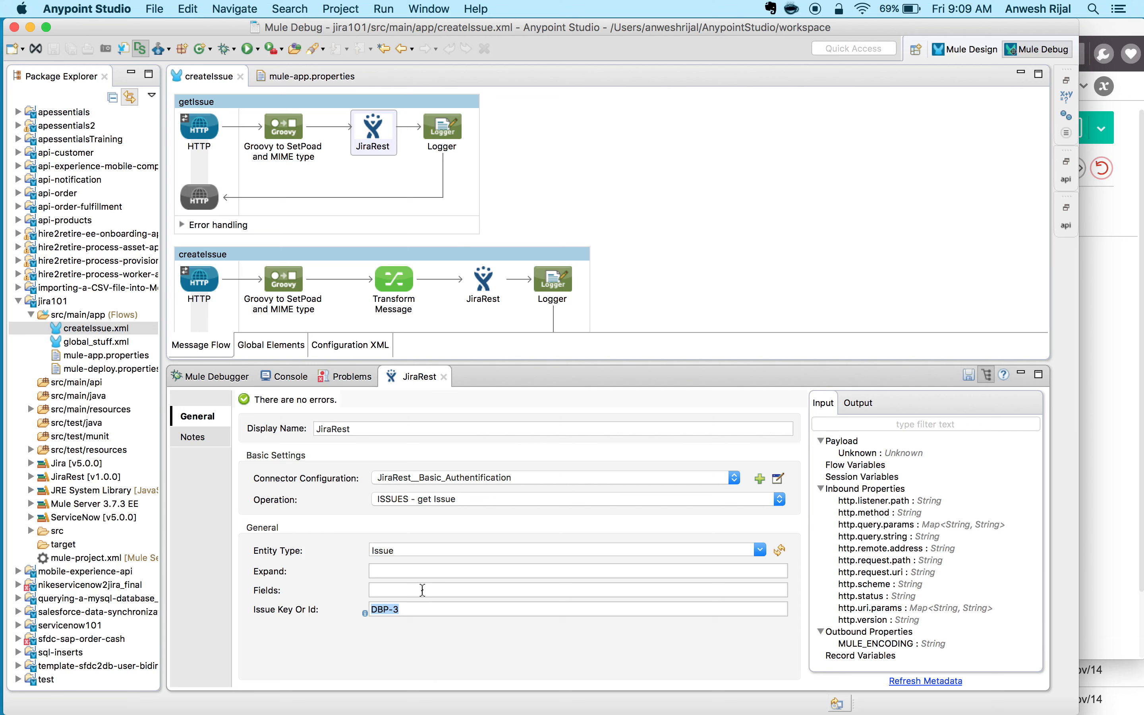
Review the Jira user, password and REST API URL properties in mule-app.properties and return to the createIssue message flow
left_click(412, 610)
left_click(298, 77)
left_click_drag(191, 134, 191, 95)
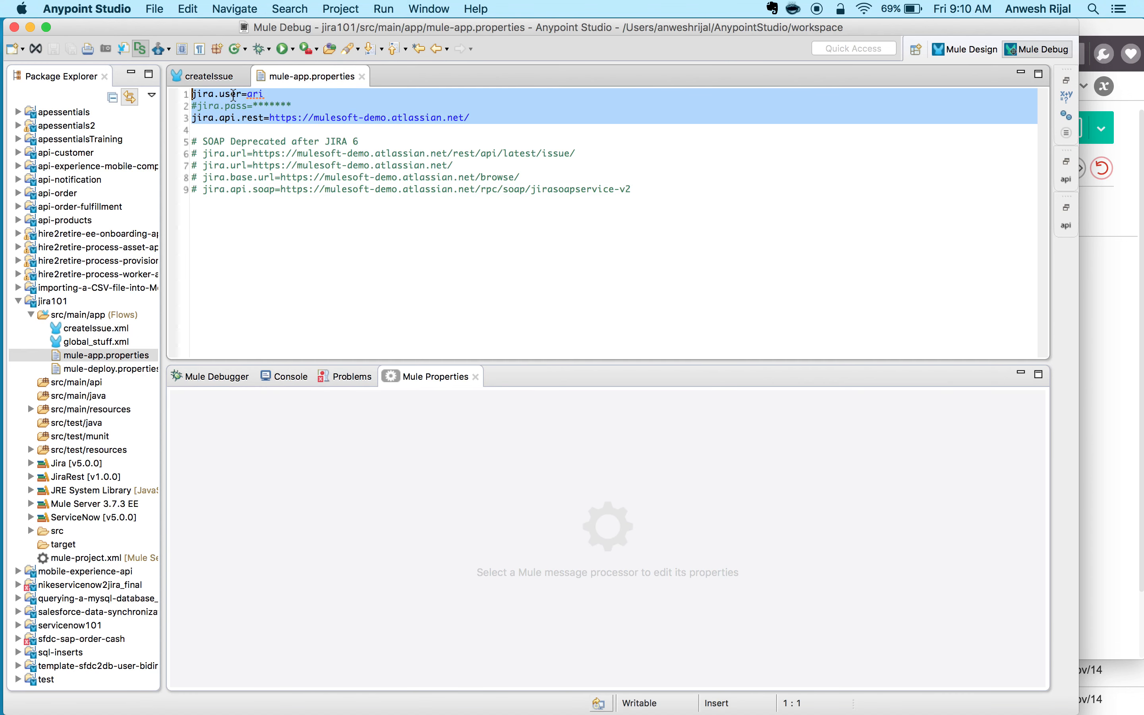
left_click(265, 117)
left_click_drag(269, 117, 480, 112)
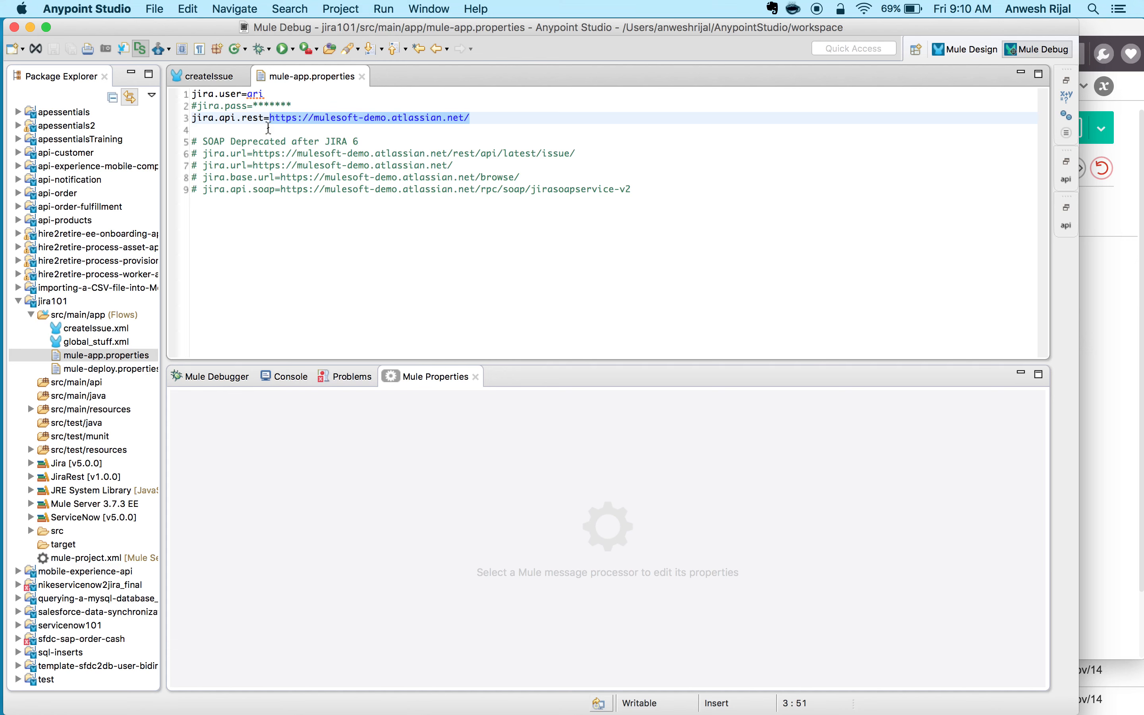
left_click(213, 76)
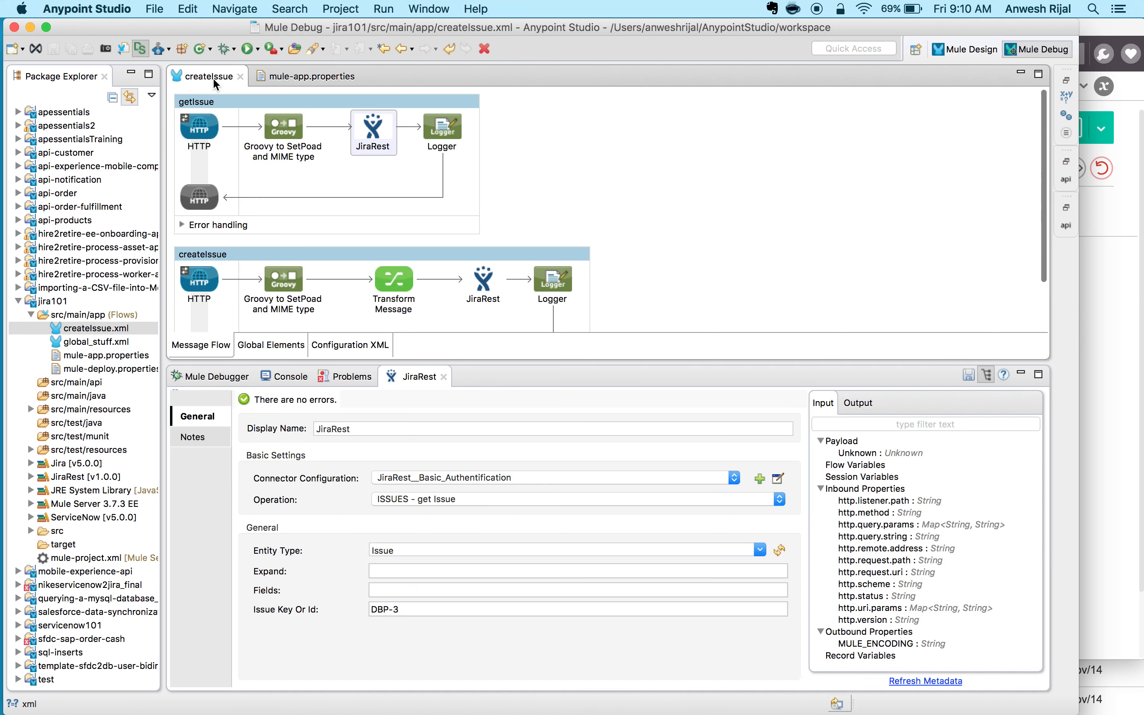
right_click(652, 219)
left_click(632, 198)
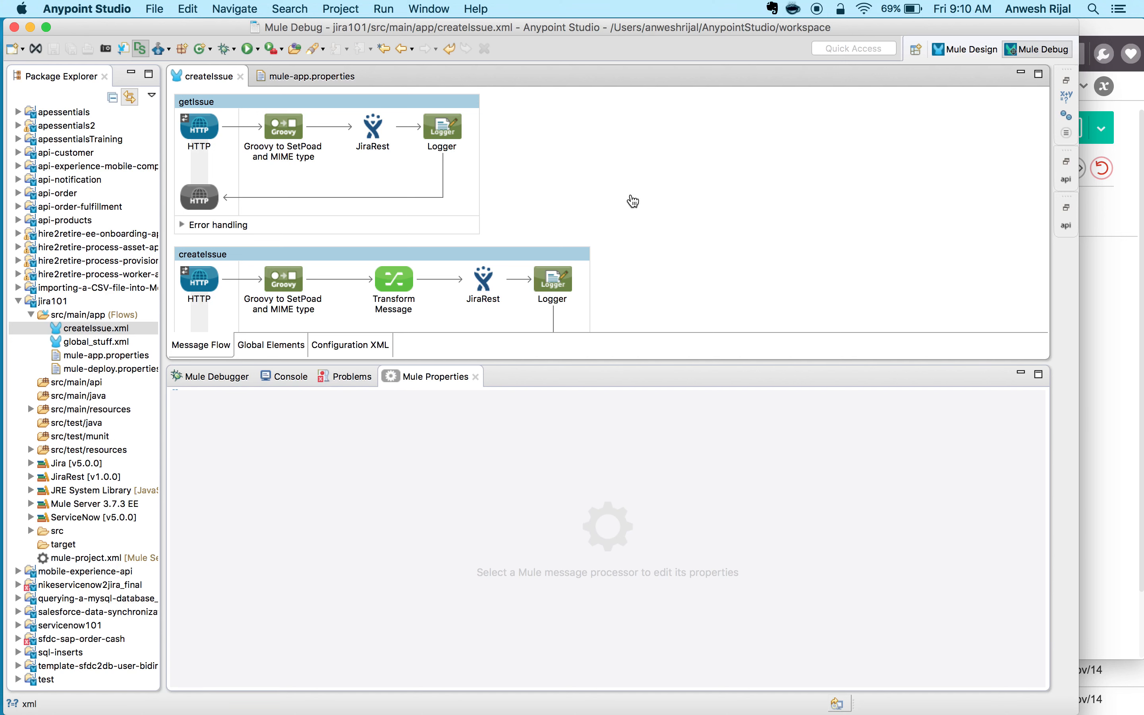
left_click(1126, 321)
left_click_drag(689, 128, 551, 127)
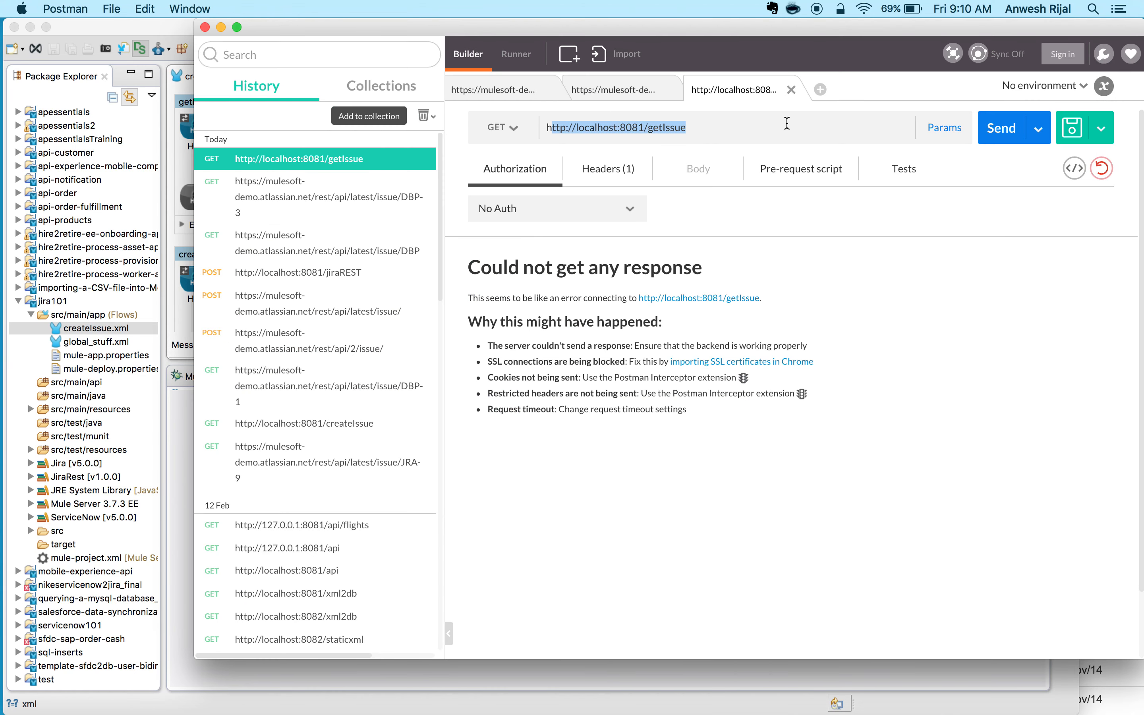
left_click(998, 137)
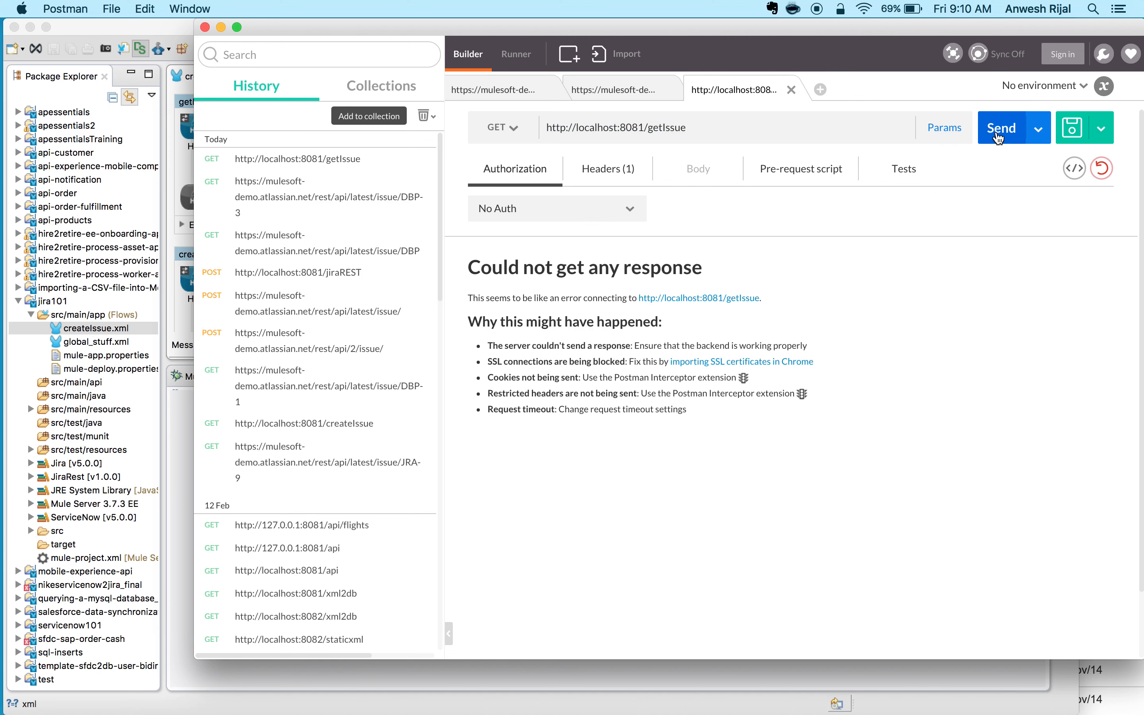
Switch back to Anypoint Studio and examine the payload the Logger wrote to the console for the request
left_click(168, 30)
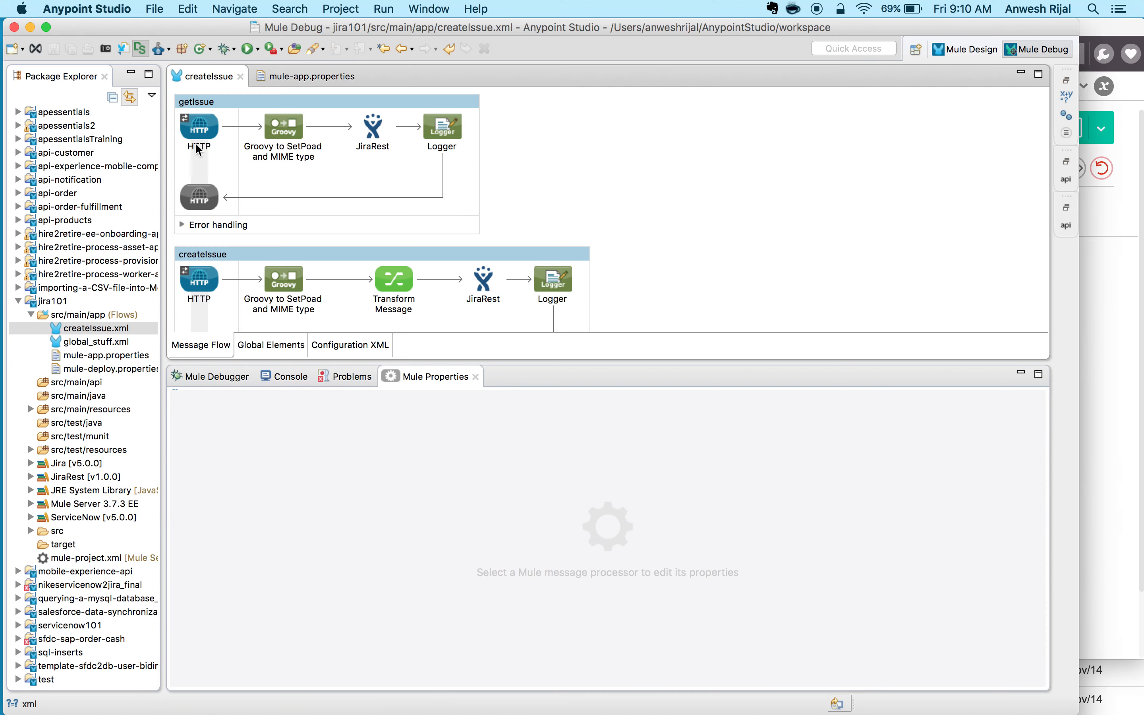
left_click(288, 378)
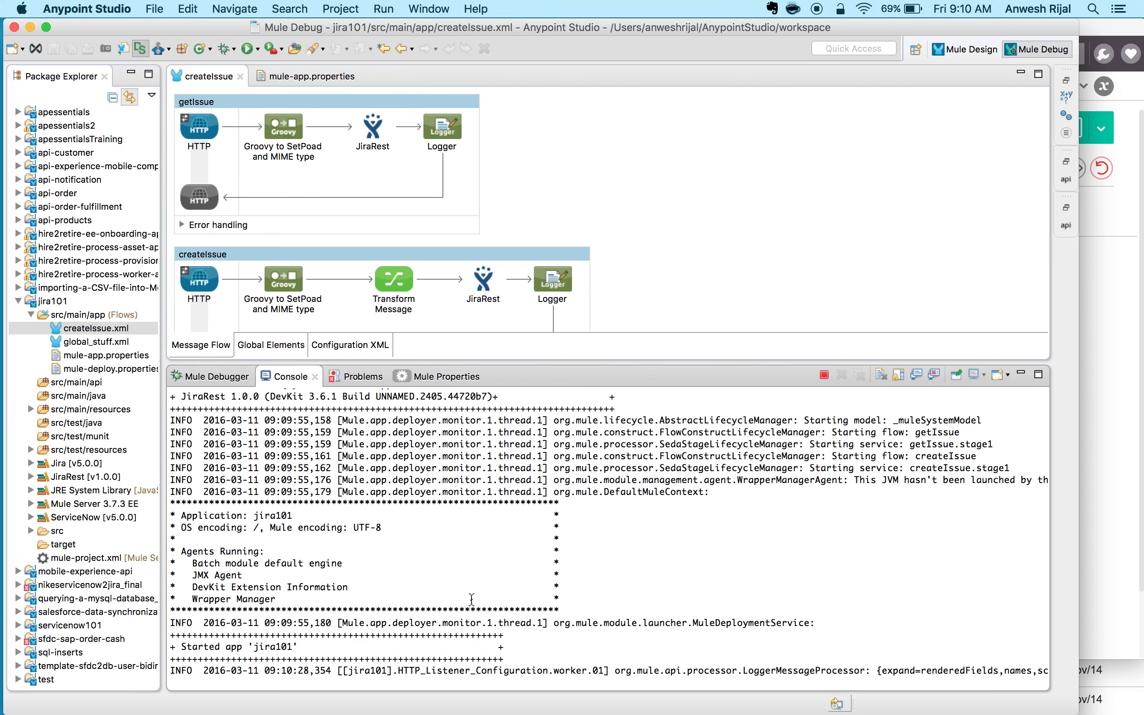
left_click_drag(733, 671, 875, 681)
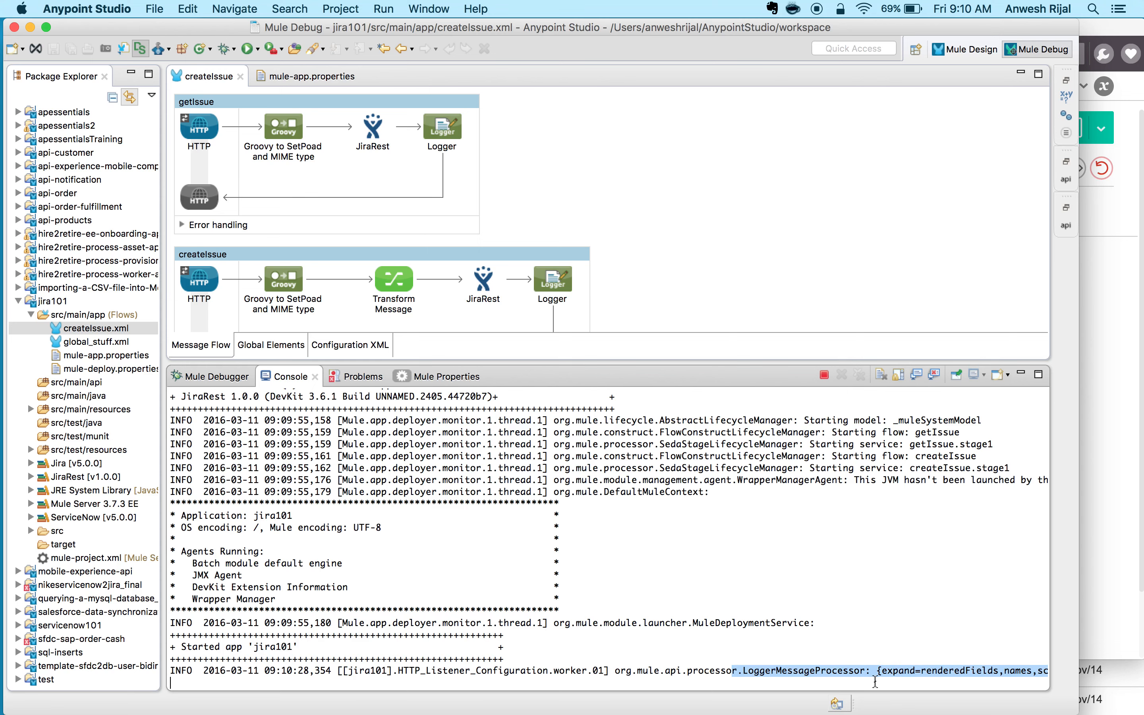
scroll(776, 658, "right", 5)
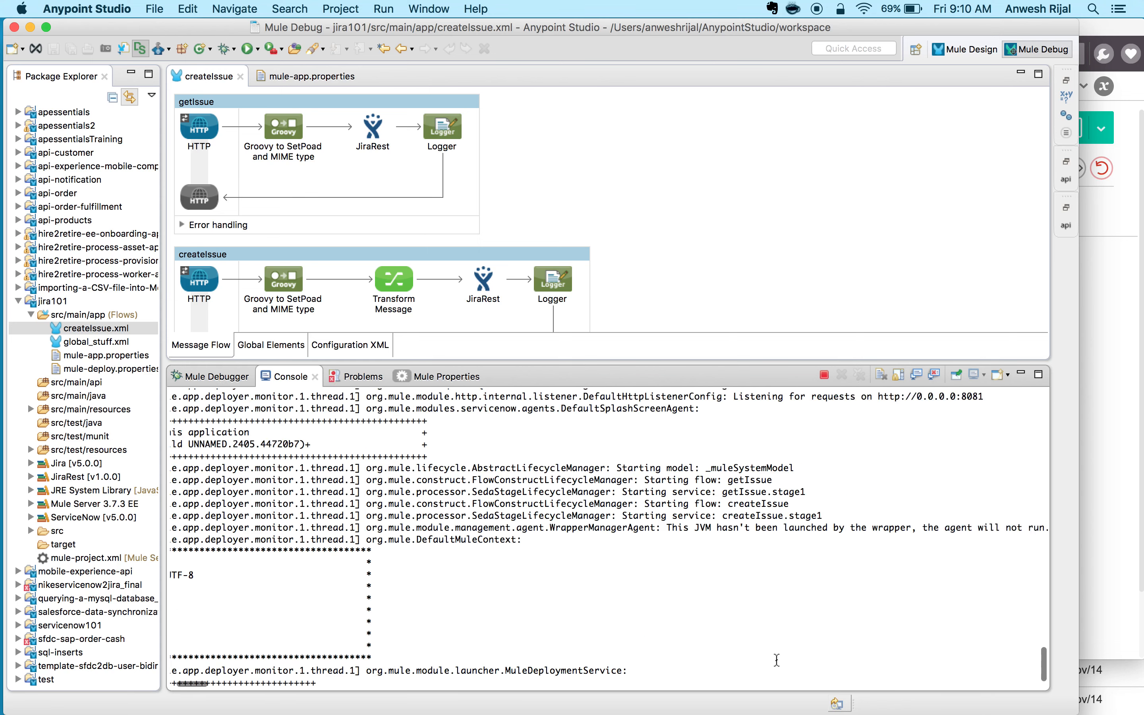
left_click(698, 671)
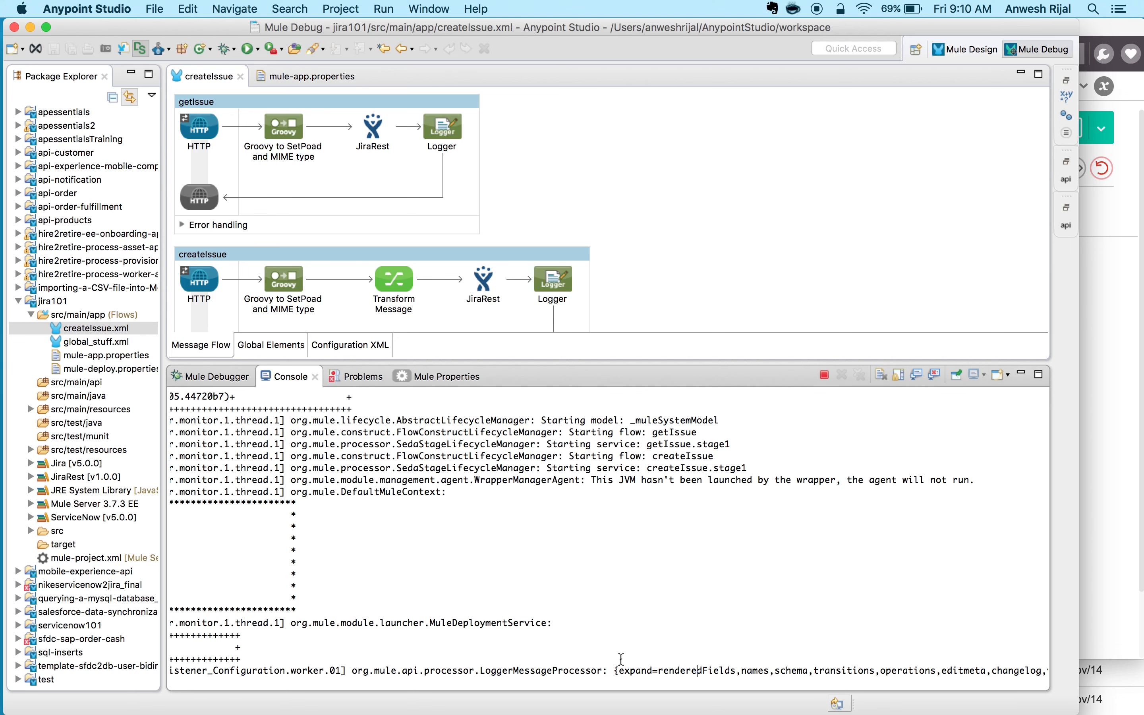
left_click_drag(614, 669, 998, 670)
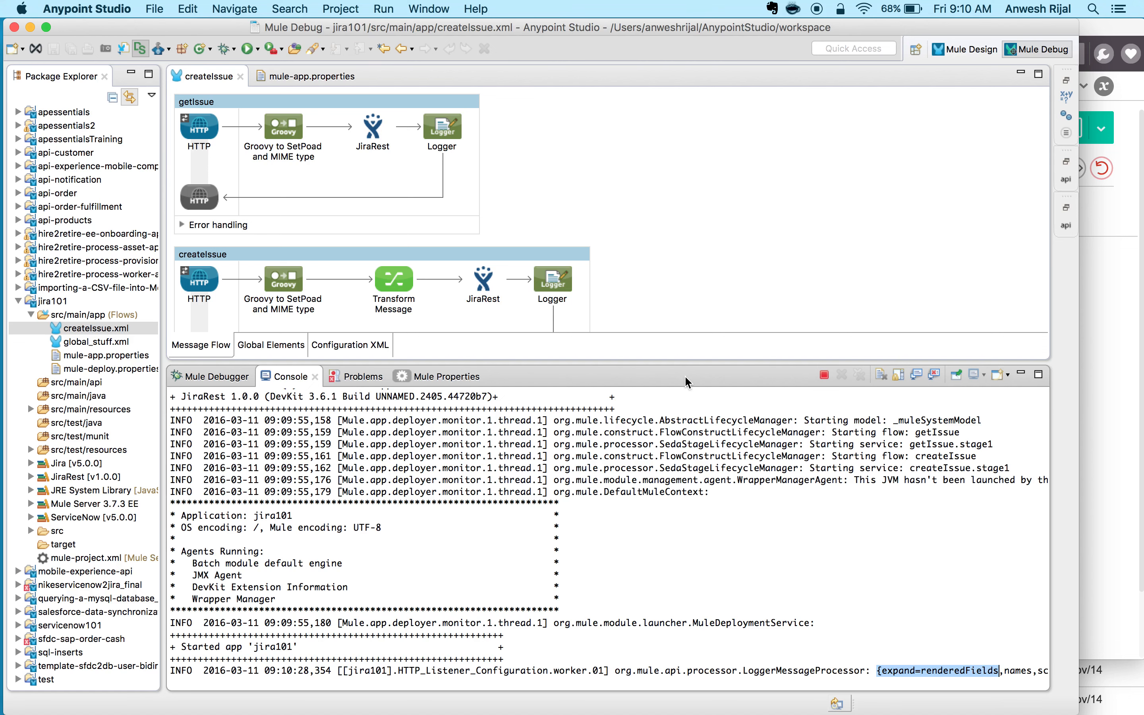
Enlarge the flow canvas and examine the path and allowed methods of the createIssue flow's HTTP listener
left_click_drag(684, 363, 681, 440)
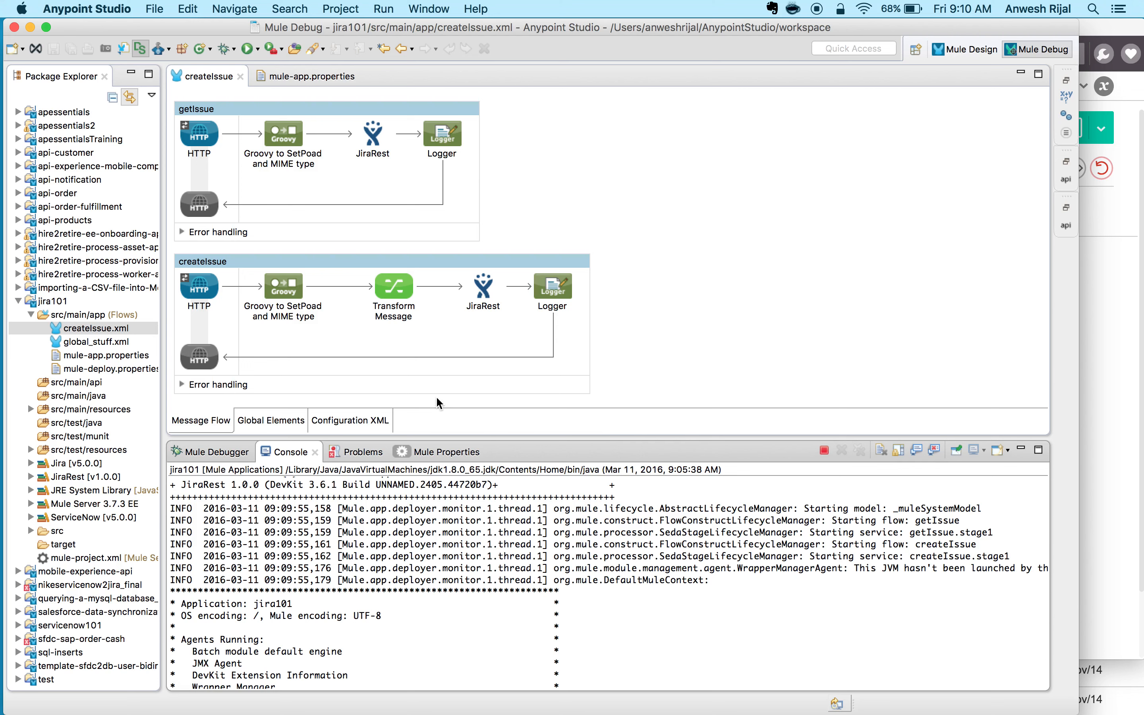
left_click(201, 293)
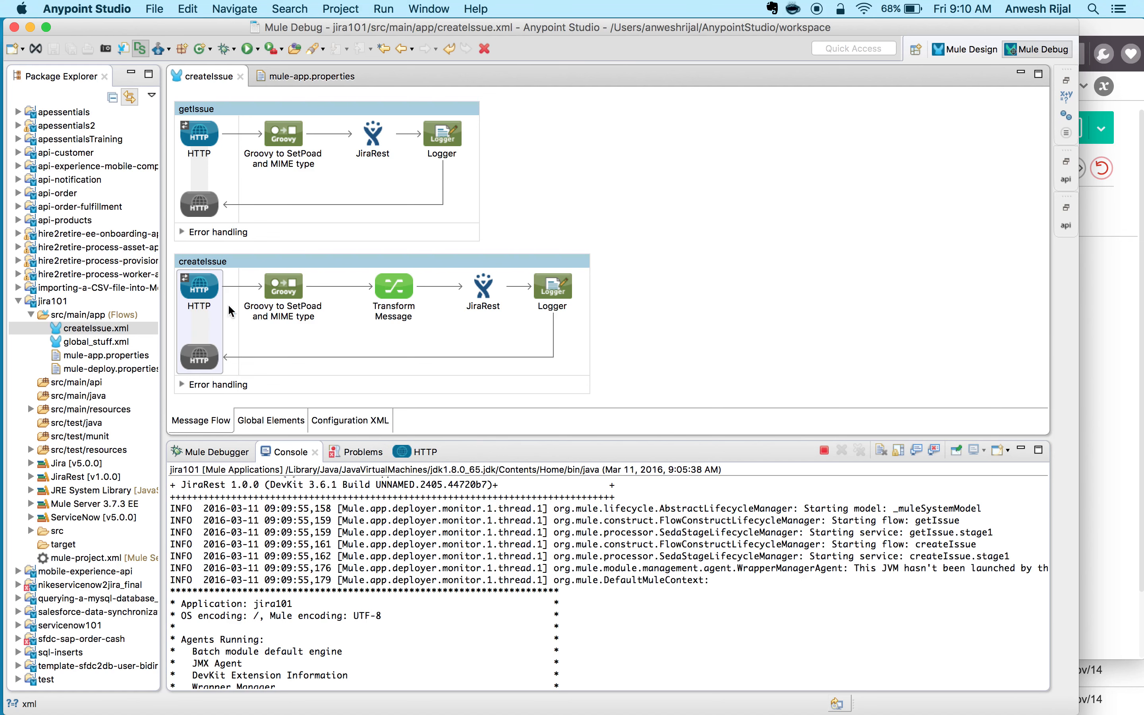
left_click(425, 453)
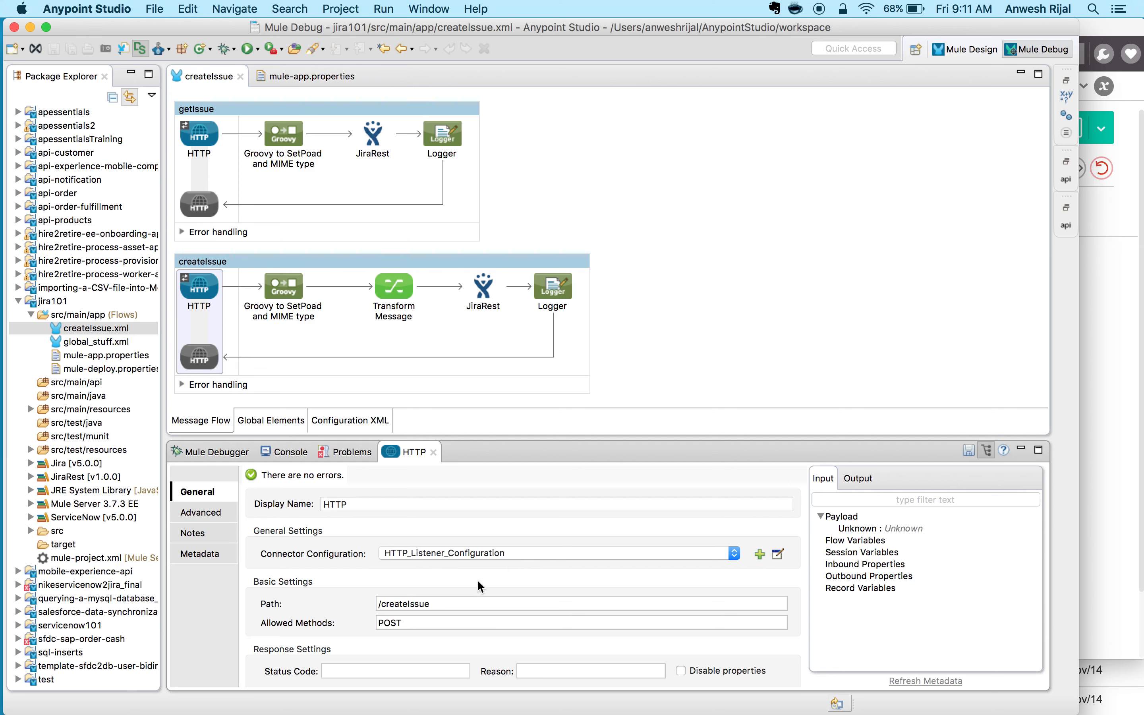
left_click_drag(420, 622, 355, 623)
left_click_drag(443, 602, 359, 605)
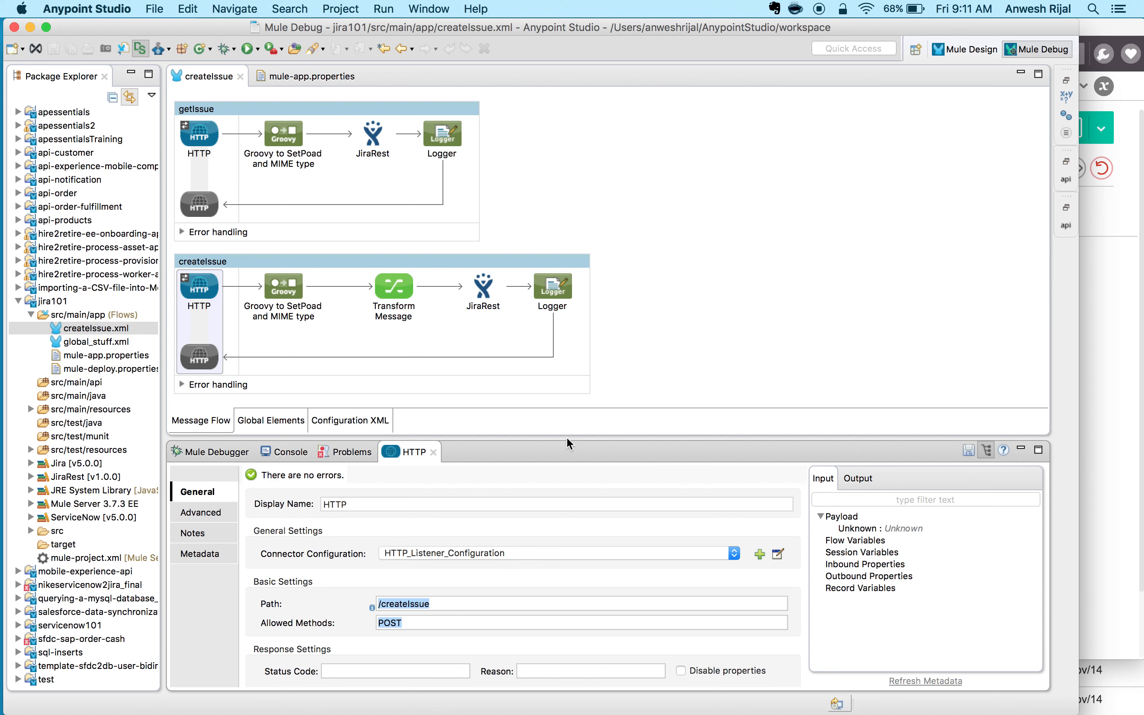
Examine the response and error response settings of the createIssue flow's HTTP listener
left_click_drag(567, 441, 567, 392)
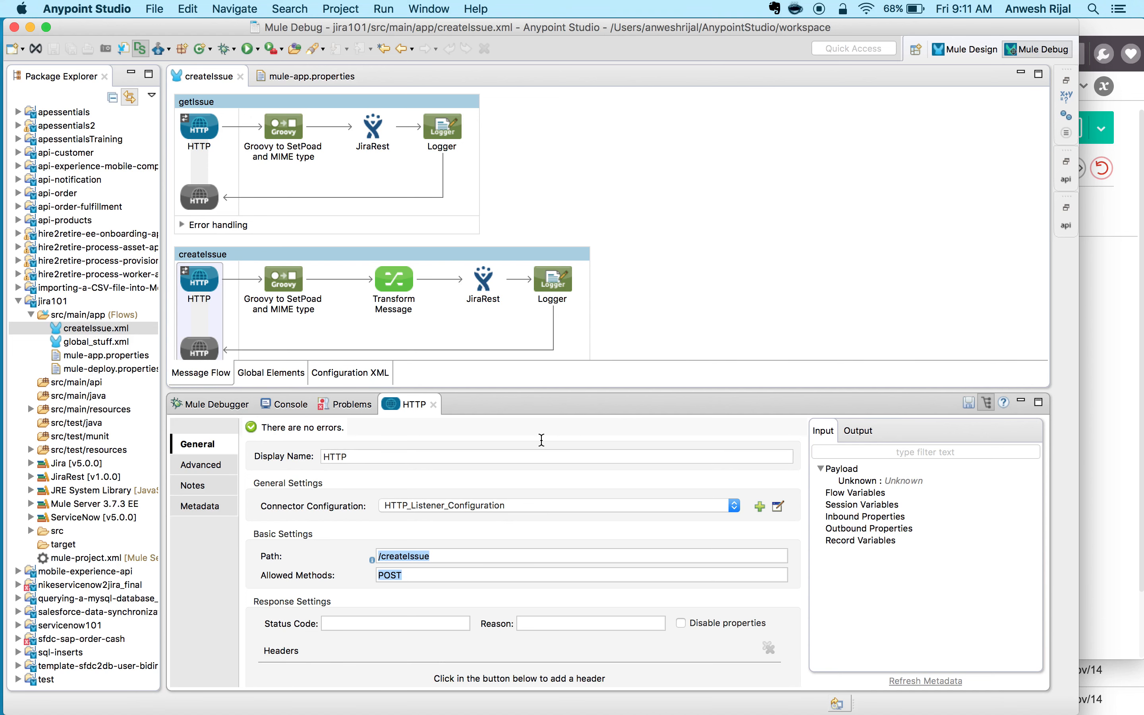
scroll(522, 549, "down", 5)
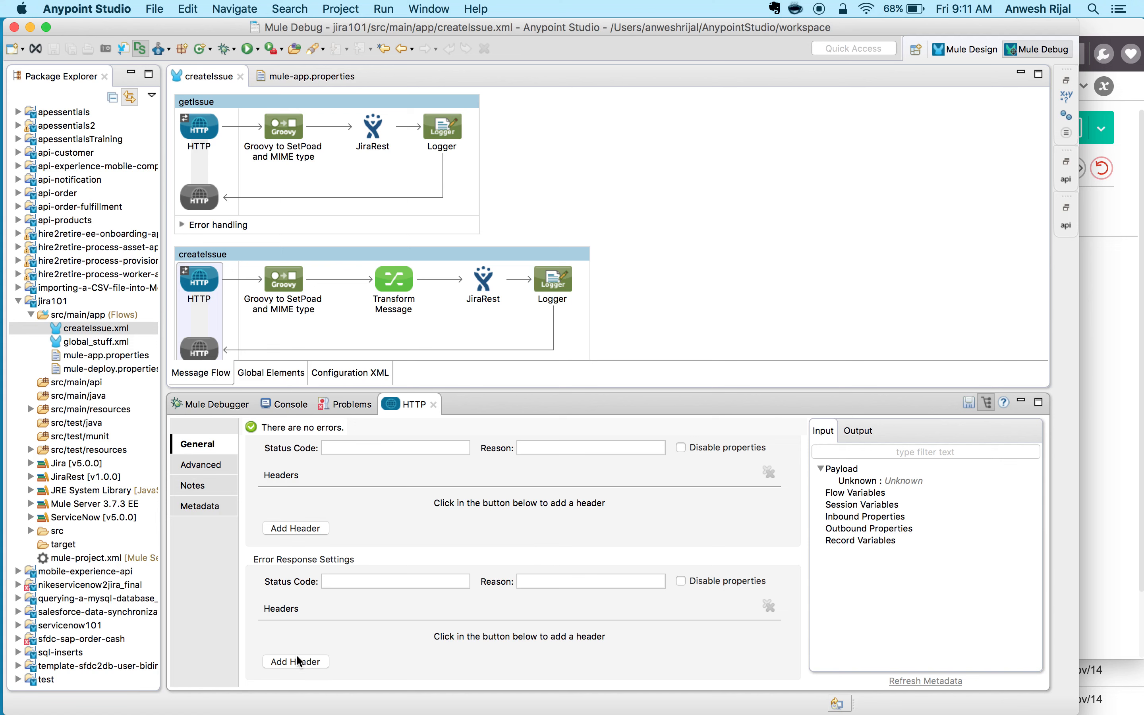
scroll(321, 636, "up", 2)
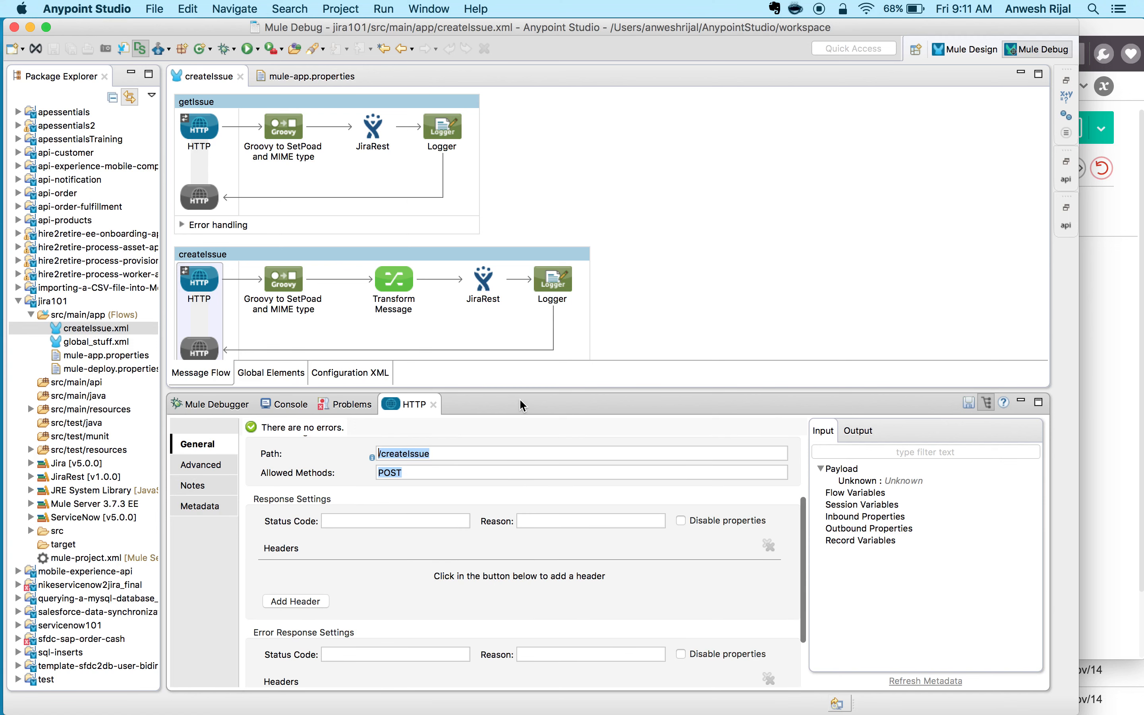
left_click_drag(523, 392, 523, 451)
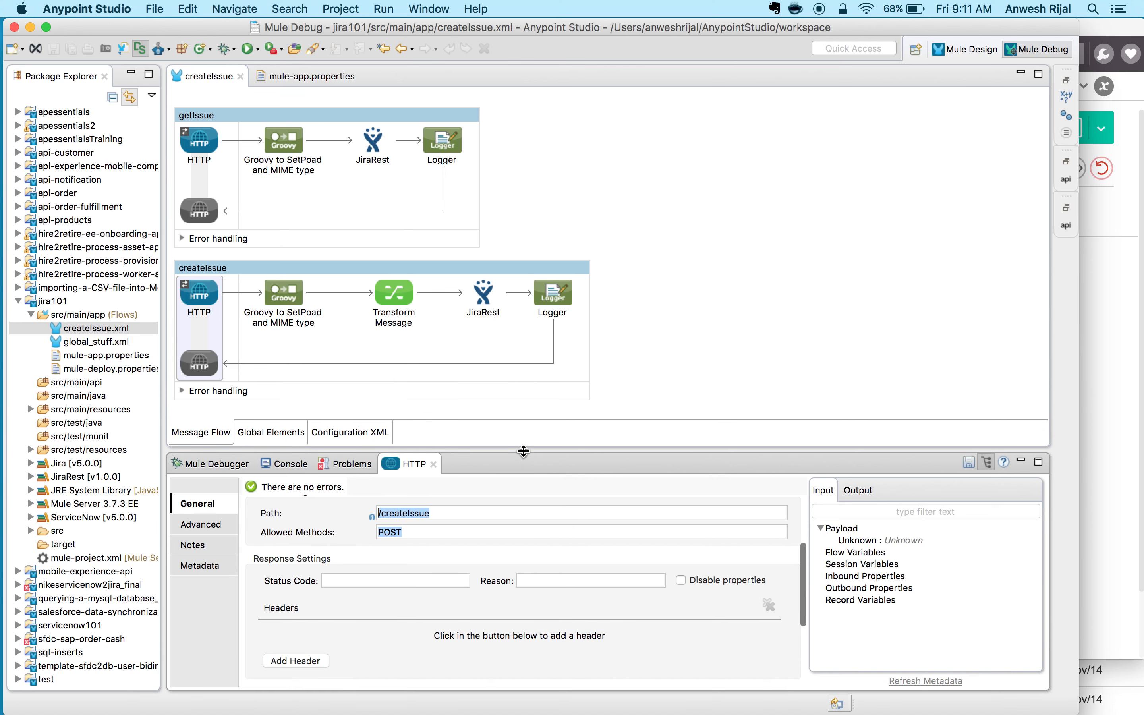
Examine the MIME type set on the createIssue flow's Groovy component
left_click(289, 300)
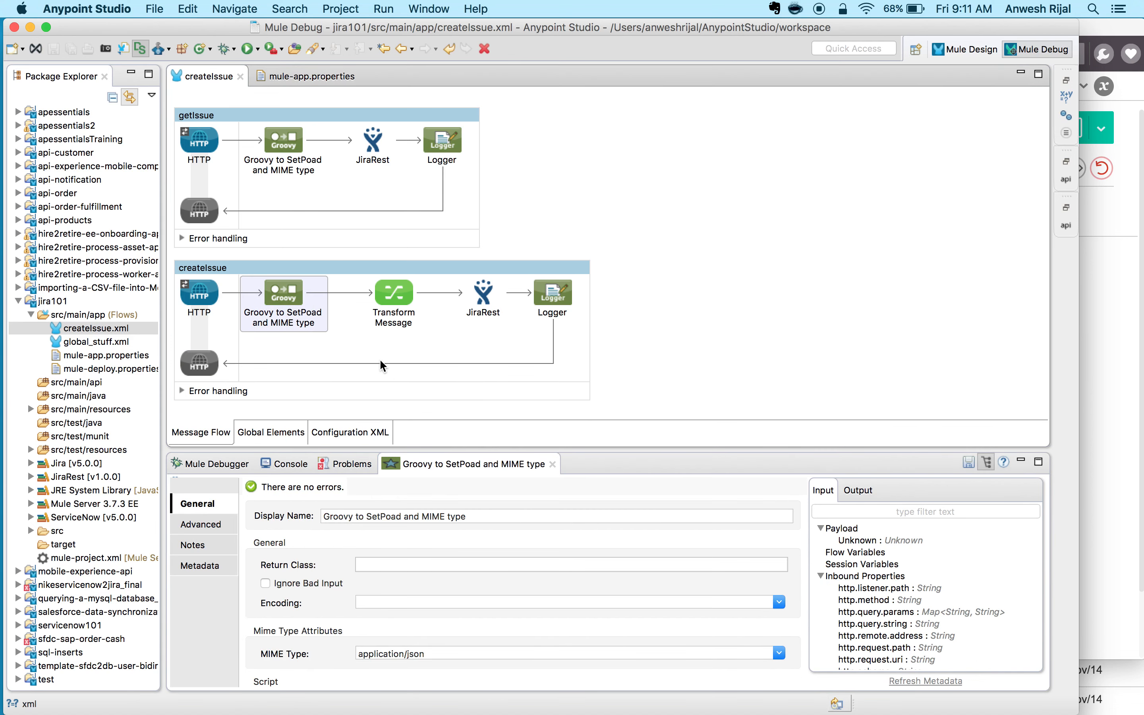
left_click(455, 399)
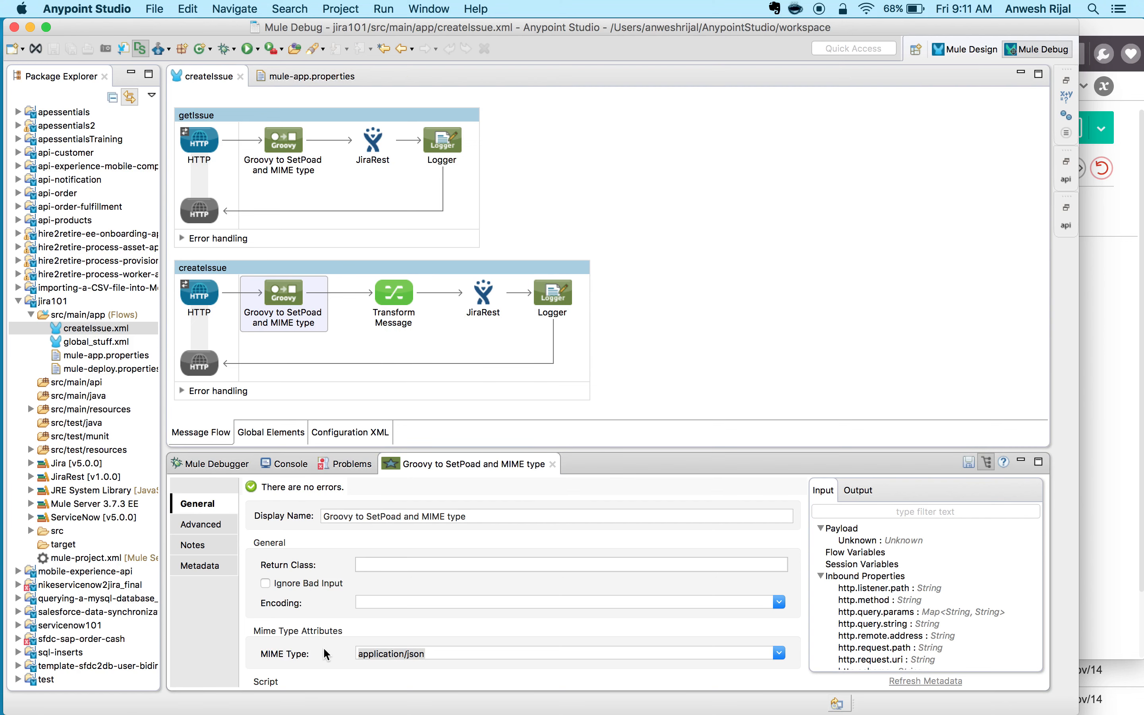
left_click(621, 447)
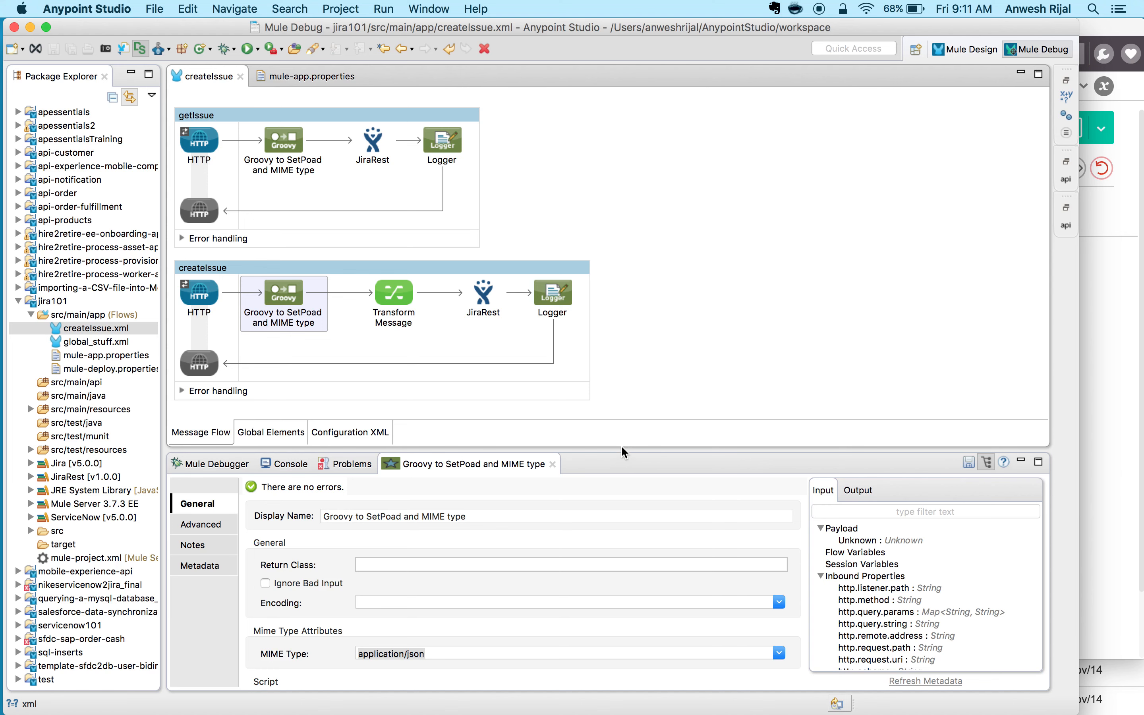
Enlarge the Groovy component's properties to examine the JSON issue in its script text and the returned variable, and restore the layout
double_click(462, 466)
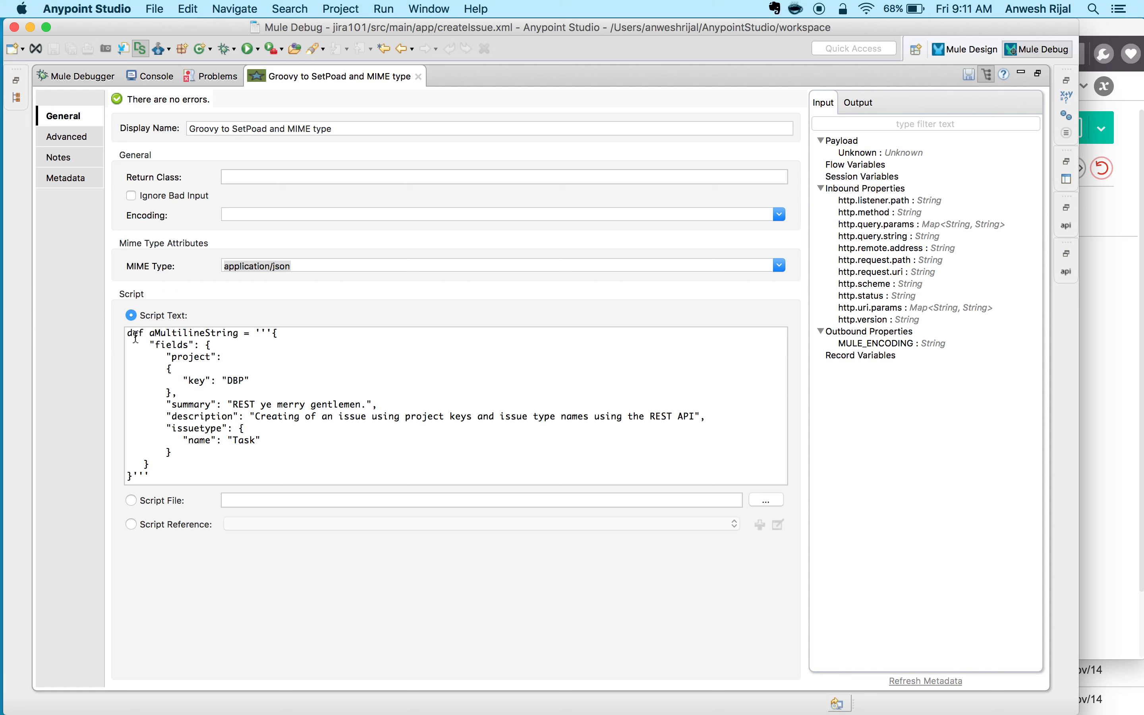
left_click_drag(128, 333, 165, 479)
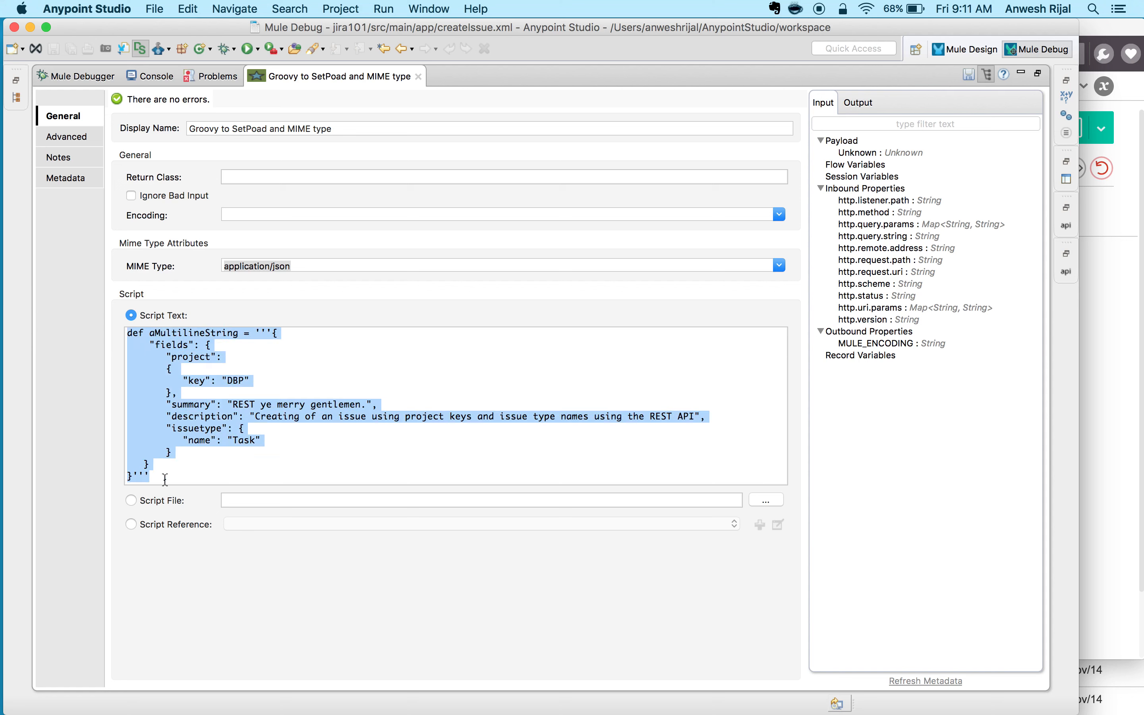
left_click(230, 357)
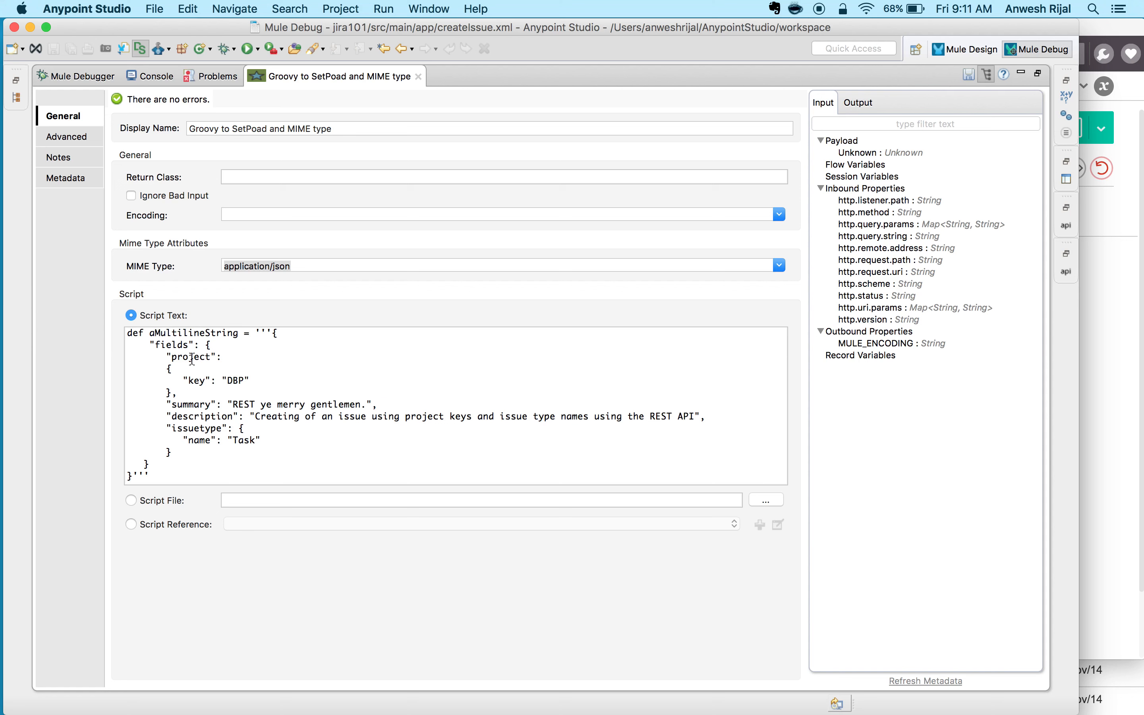
left_click_drag(274, 332, 134, 476)
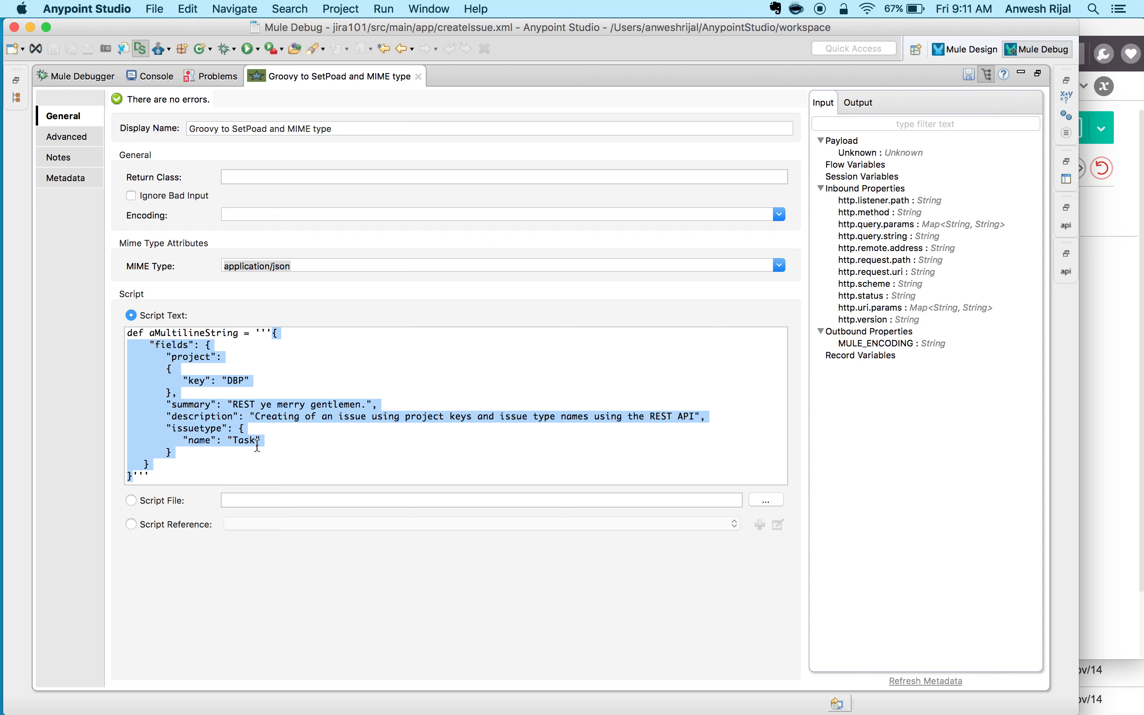
scroll(275, 372, "down", 2)
left_click_drag(227, 478, 133, 478)
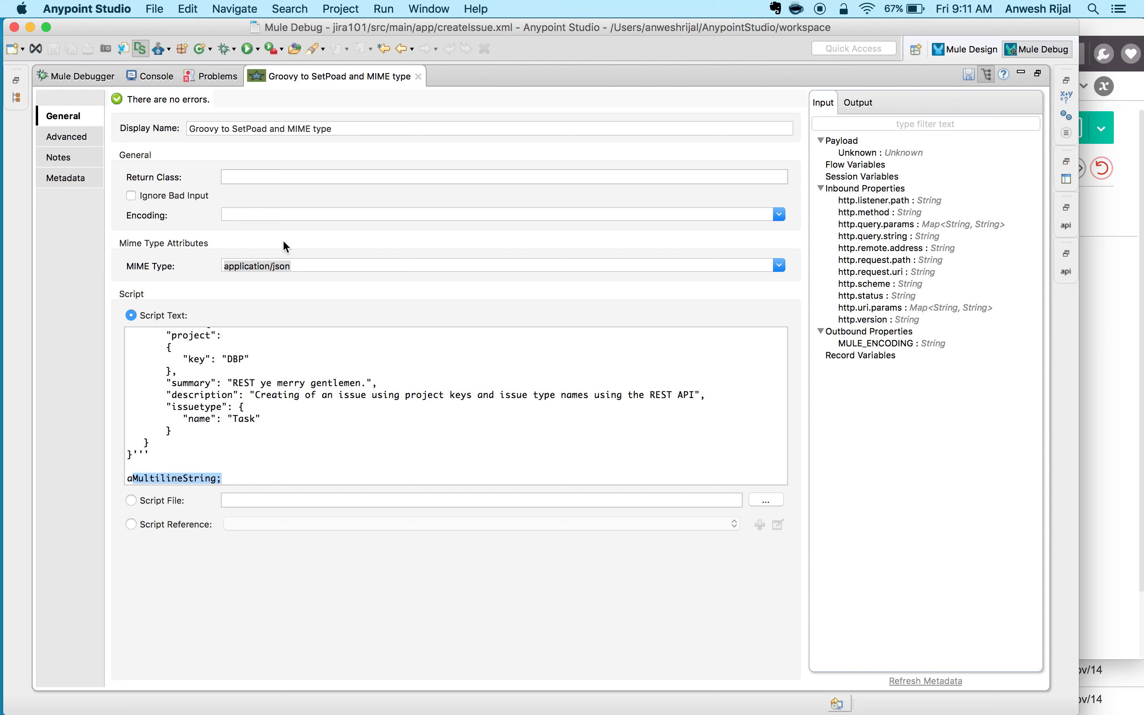
double_click(352, 77)
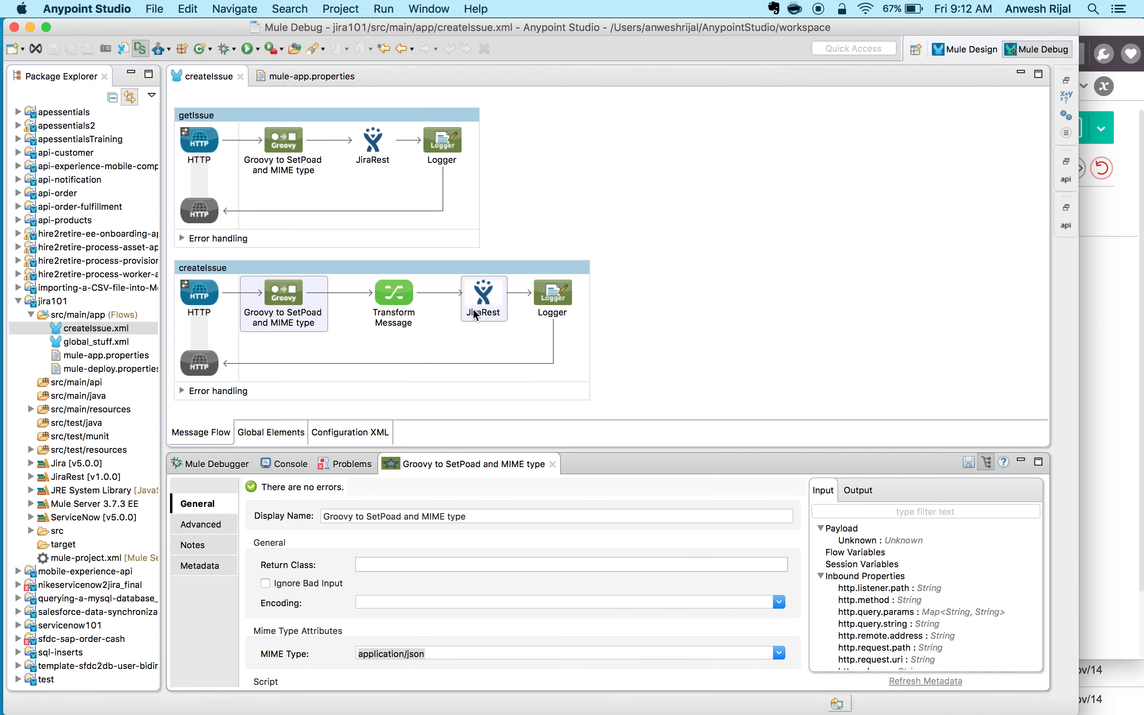
Examine the DataWeave output type in the createIssue flow's Transform Message component
left_click(394, 300)
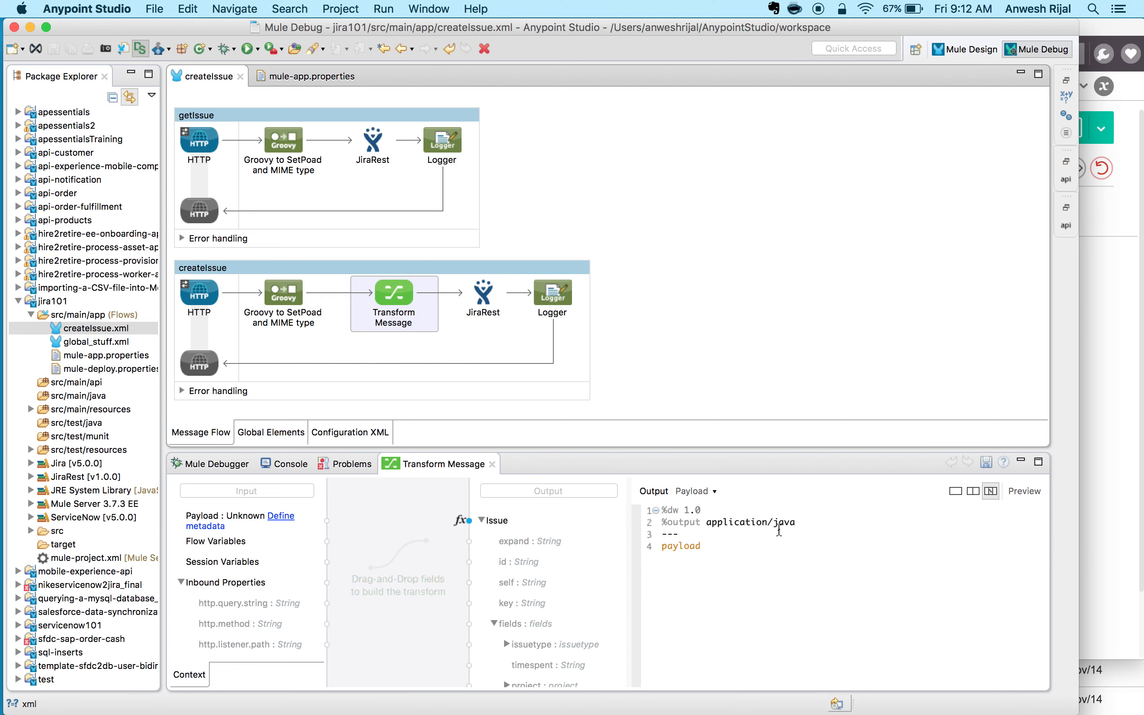
double_click(780, 522)
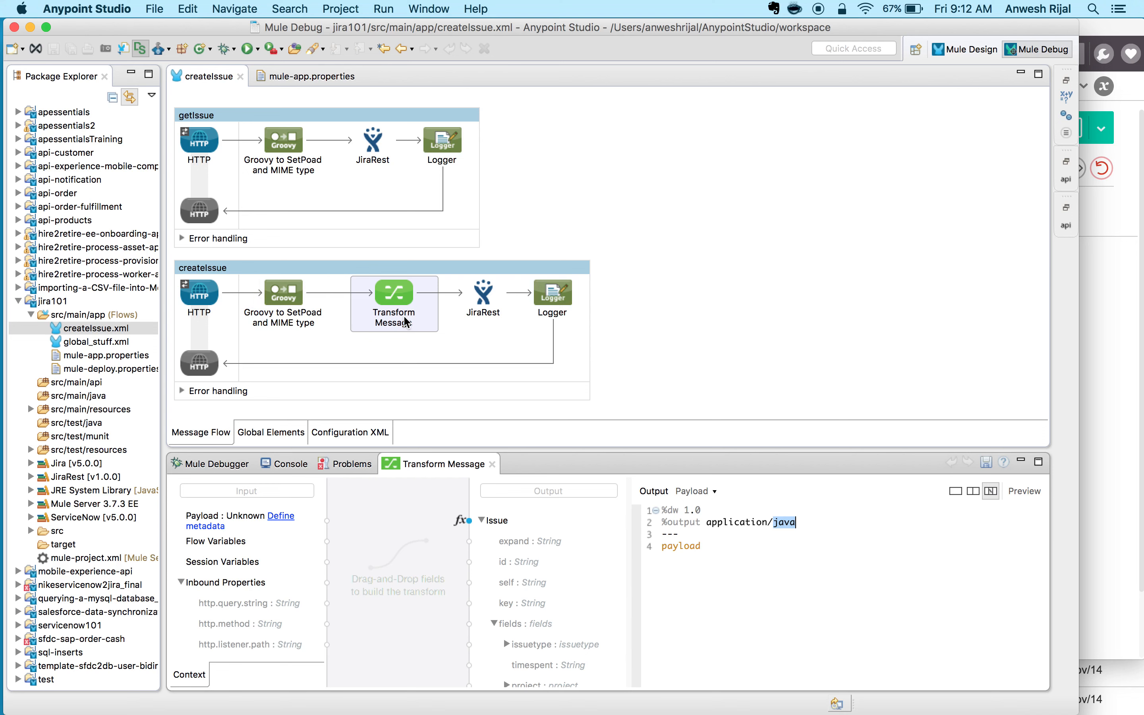
Review the createIssue flow's JiraRest operation and its available alternatives, and the message setting of the Logger
left_click(487, 308)
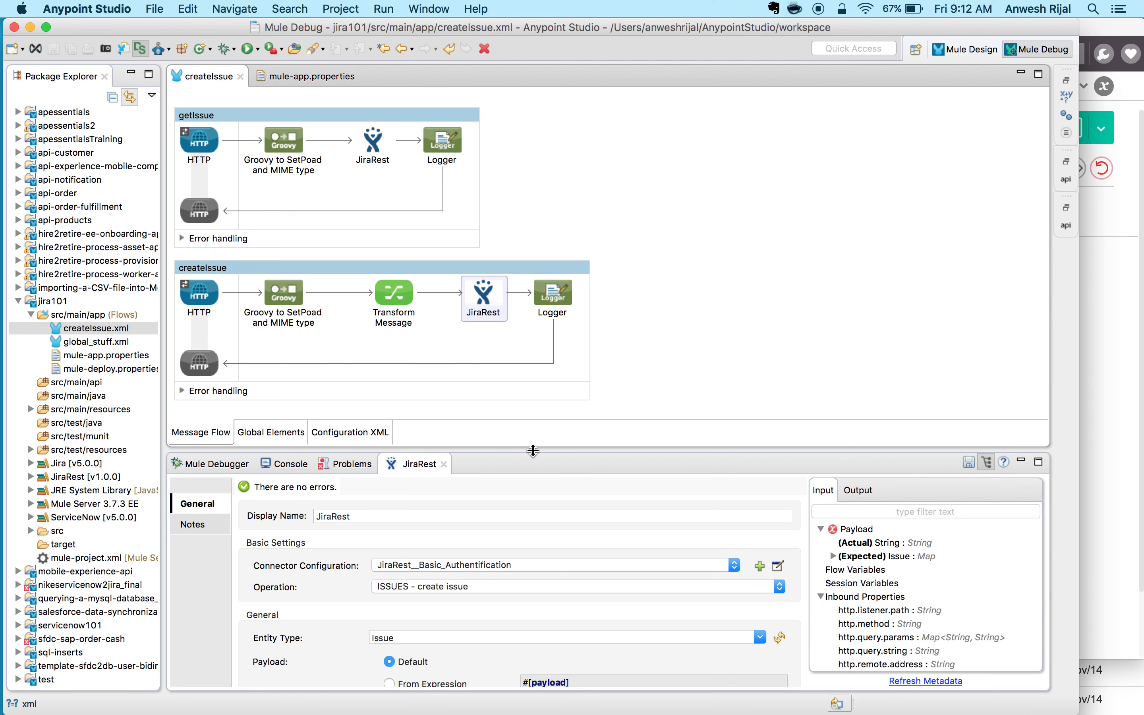
left_click_drag(532, 448, 534, 328)
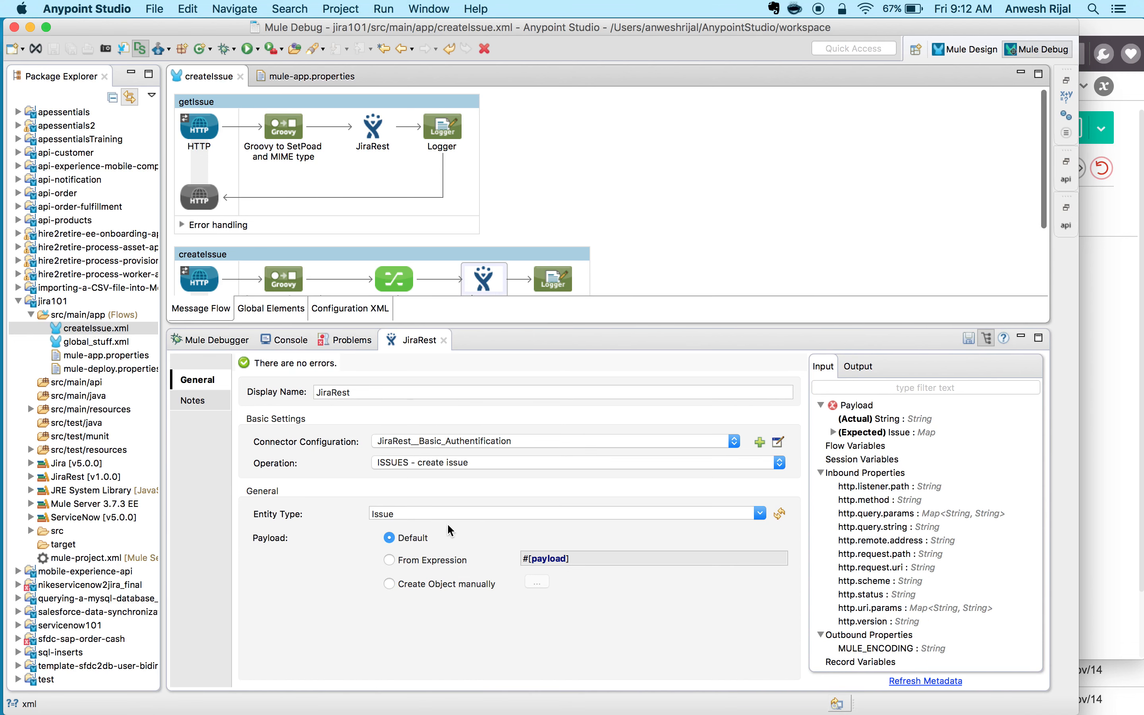
left_click(496, 463)
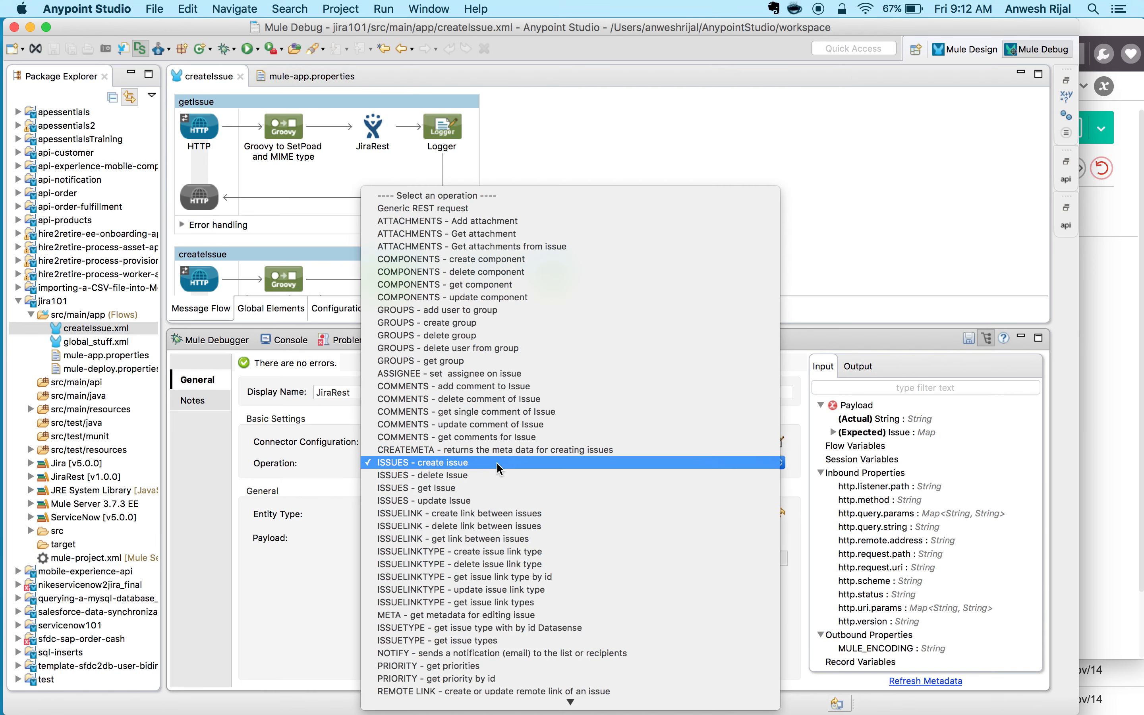
left_click(477, 463)
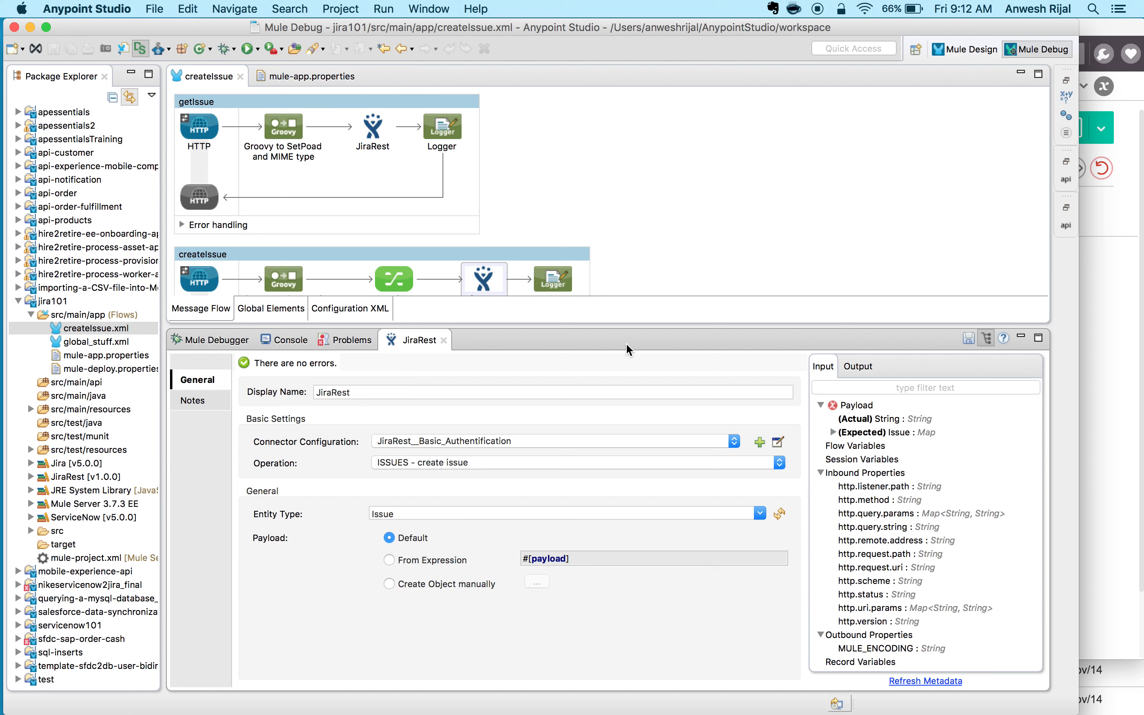
left_click_drag(612, 326, 615, 428)
left_click(558, 286)
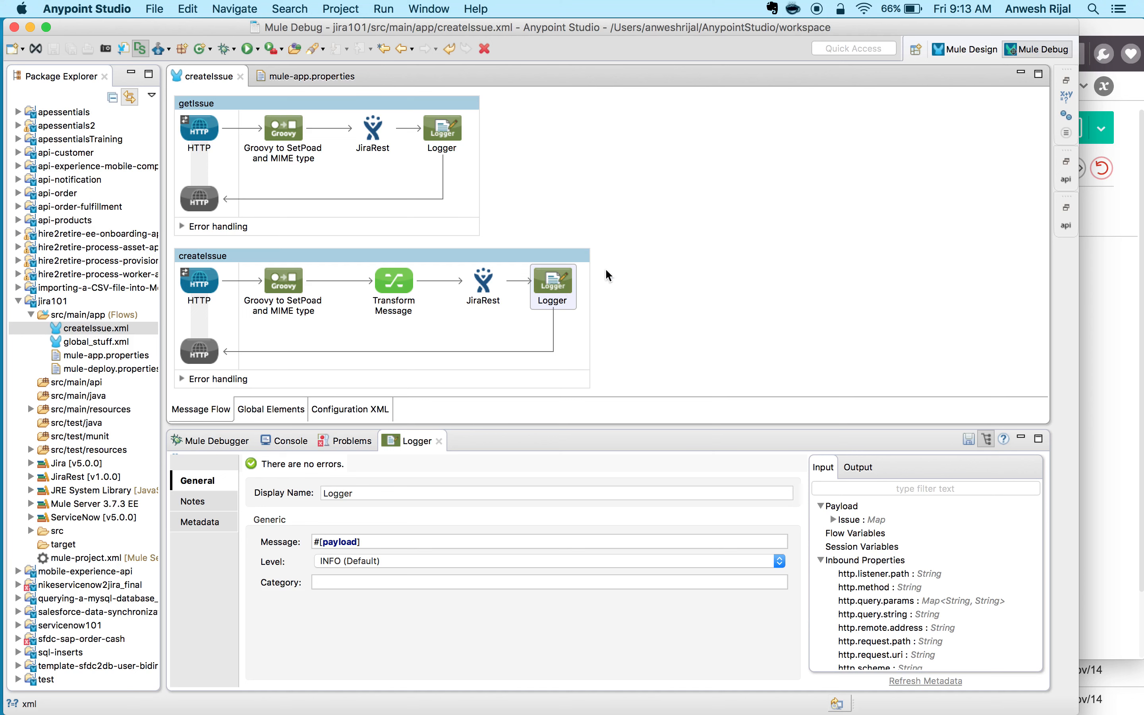
left_click(1074, 350)
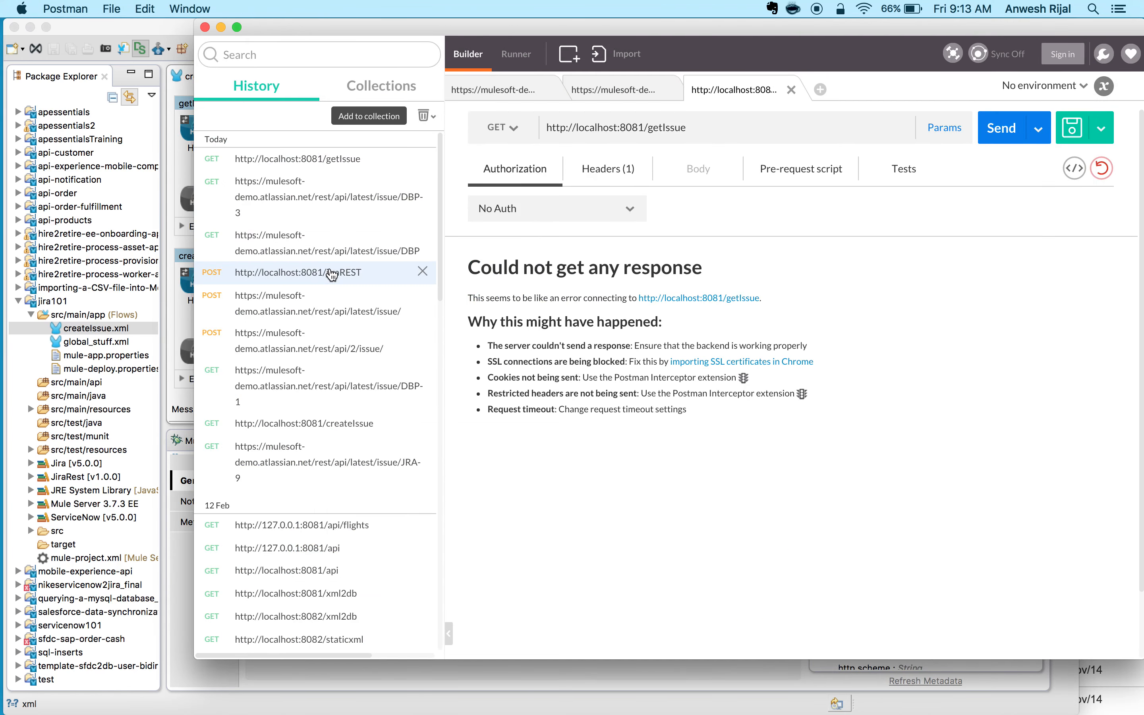
left_click(627, 97)
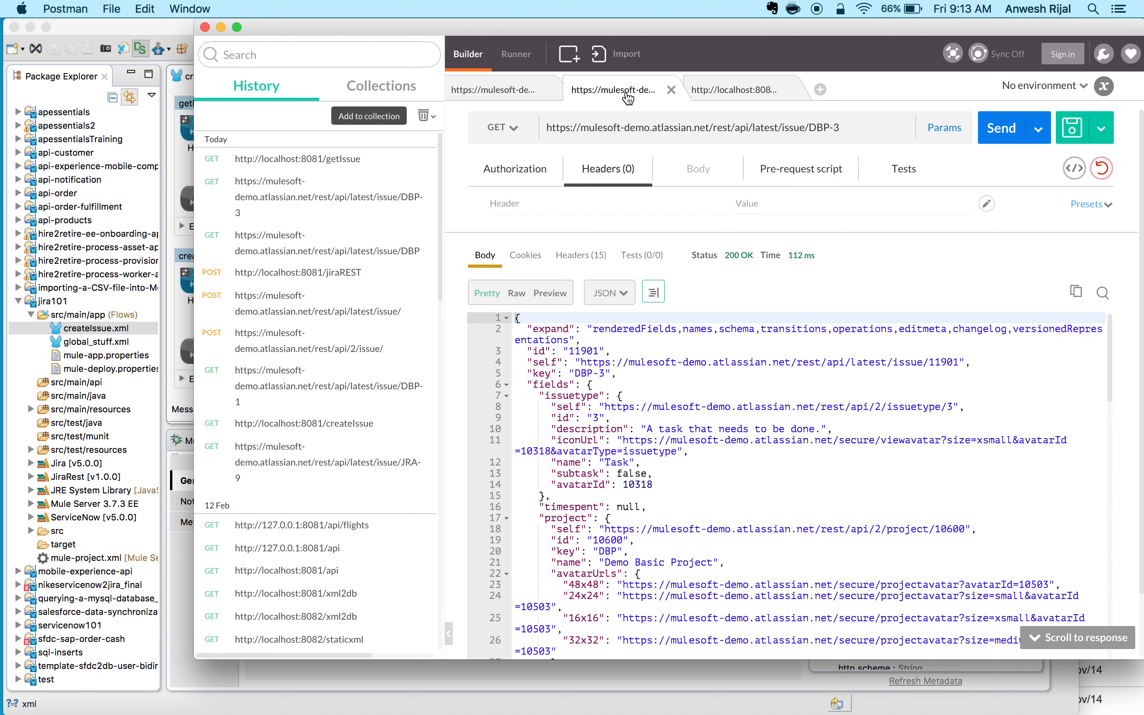
left_click(735, 91)
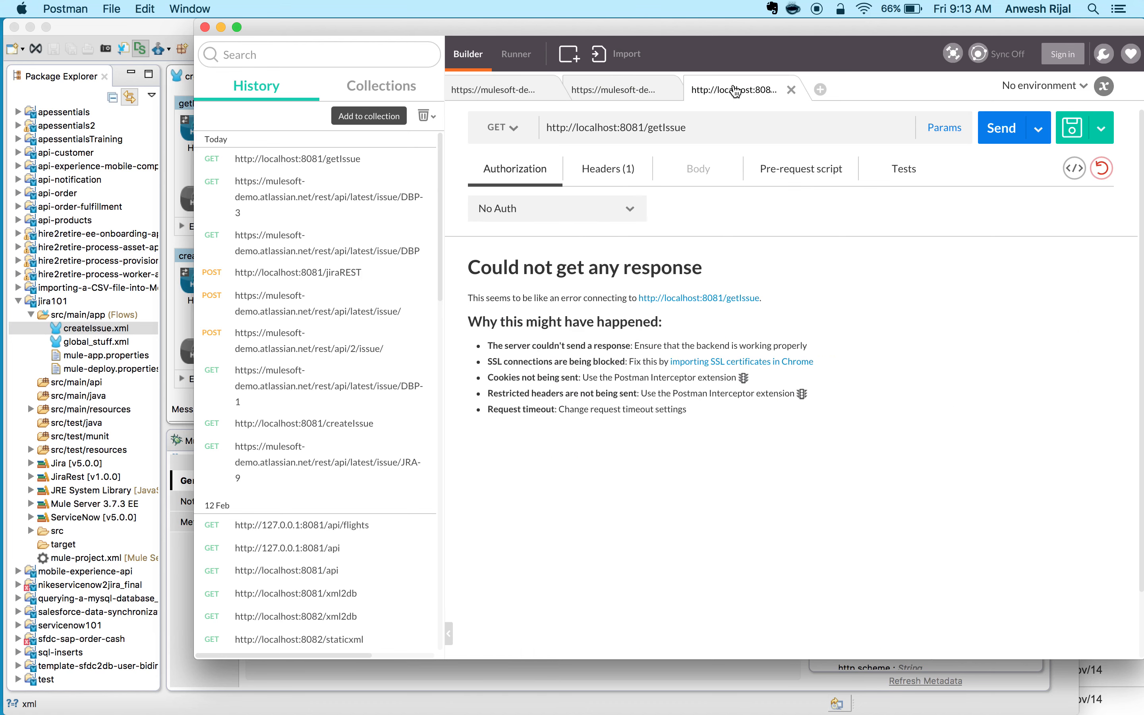
left_click(515, 128)
left_click(500, 183)
left_click_drag(652, 127, 718, 141)
key("BackSpace")
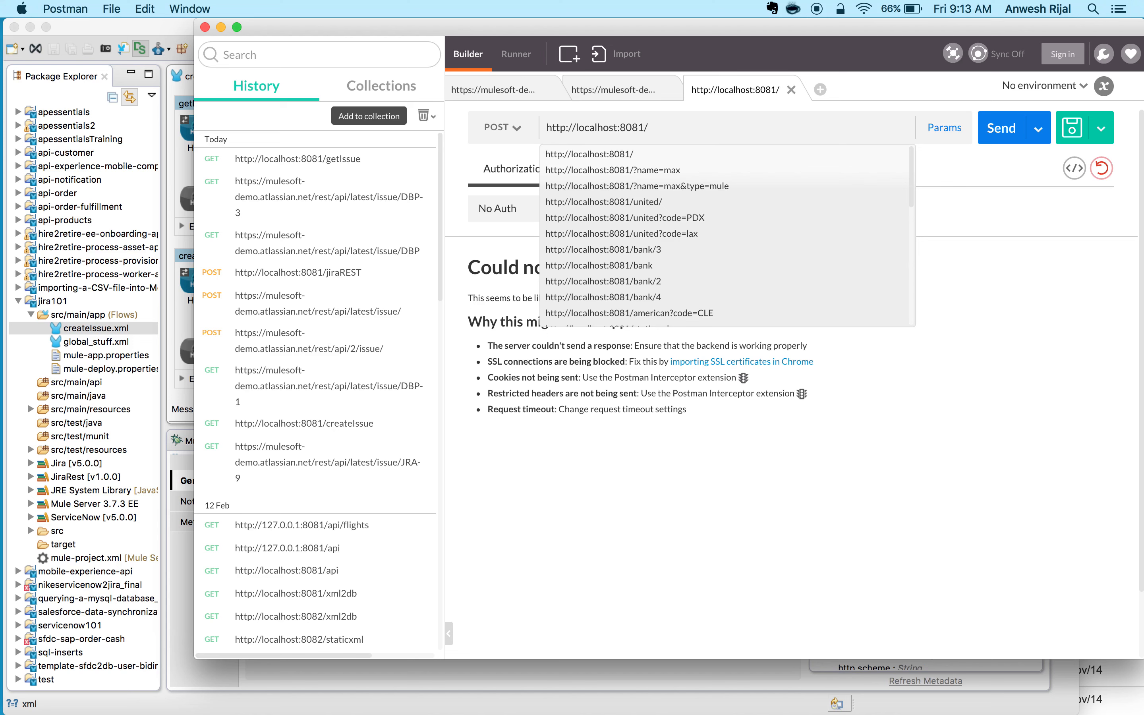
type("creat")
key("Down")
key("Return")
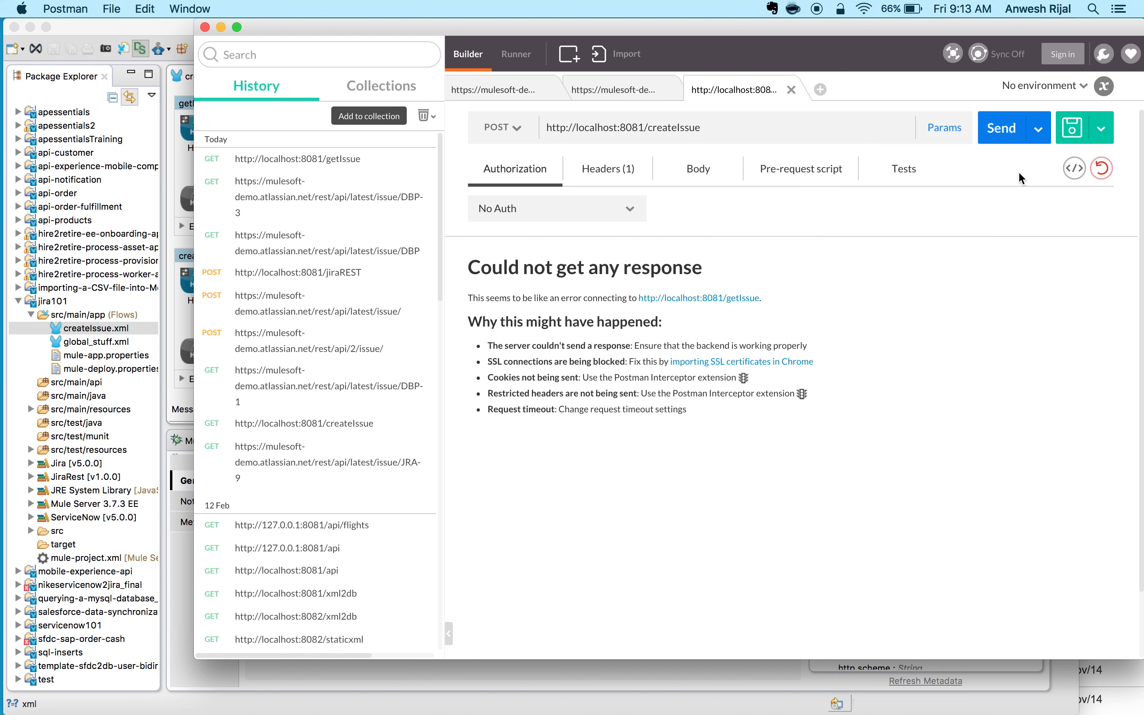
left_click(1001, 133)
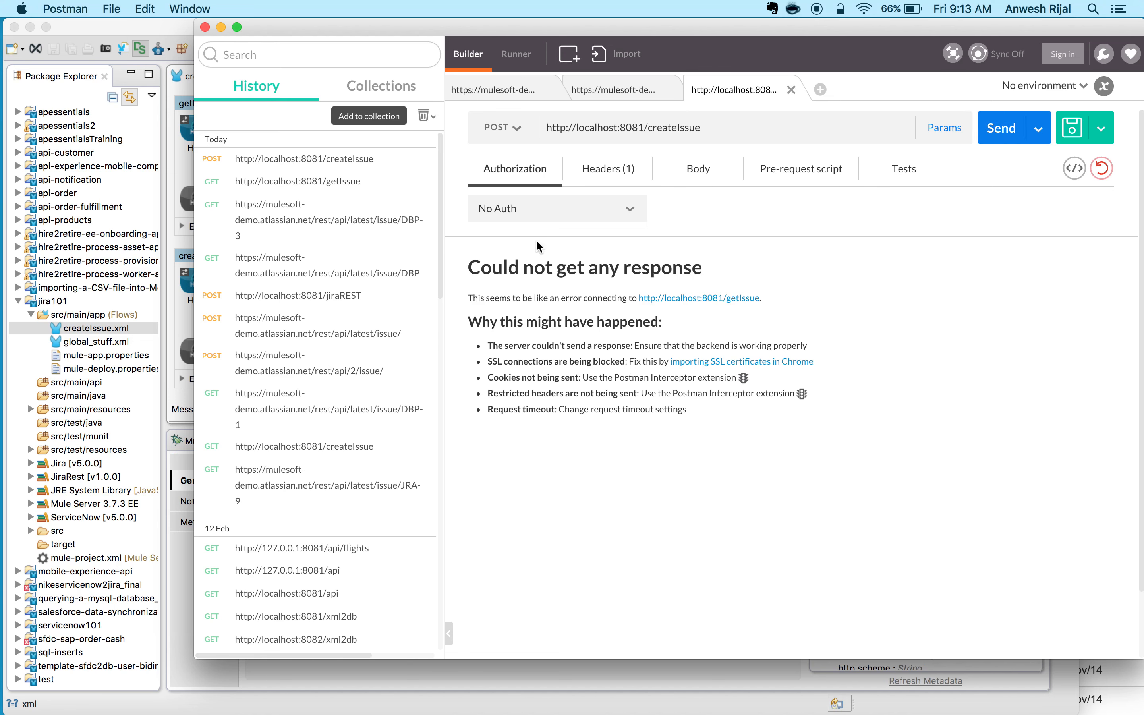
Switch back to Anypoint Studio and examine the id and key of the created issue in the console's logged payload
left_click(175, 30)
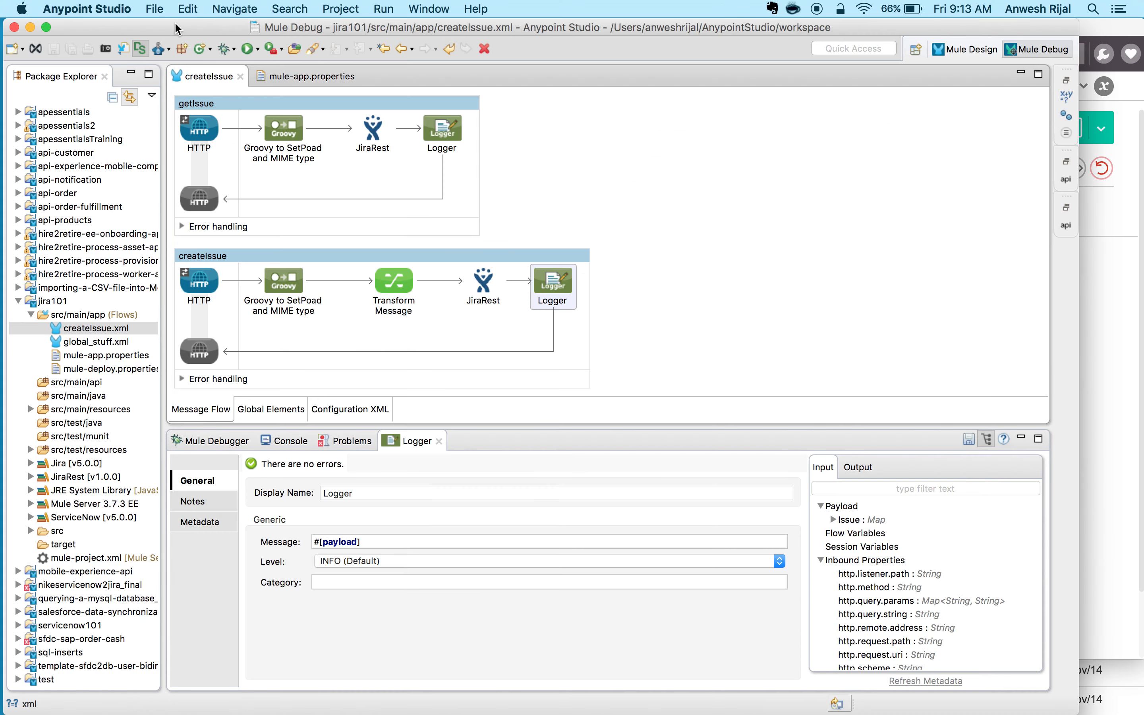
left_click(298, 445)
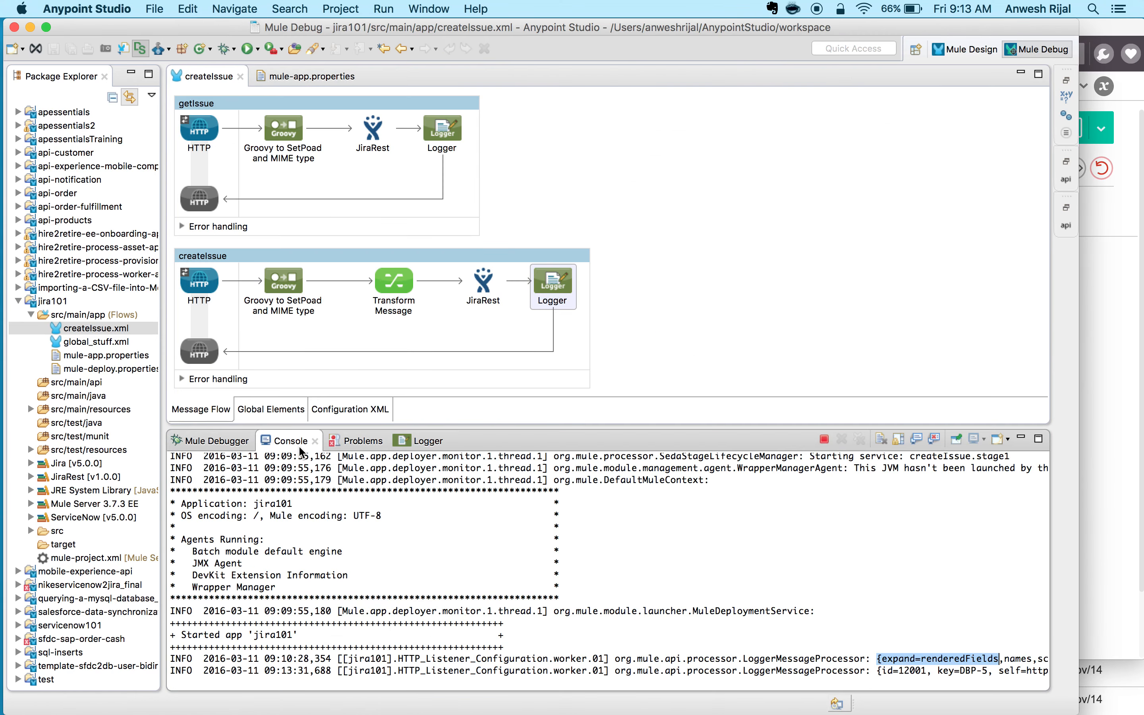
left_click_drag(877, 670, 990, 671)
left_click(963, 671)
scroll(871, 665, "right", 2)
scroll(871, 664, "right", 1)
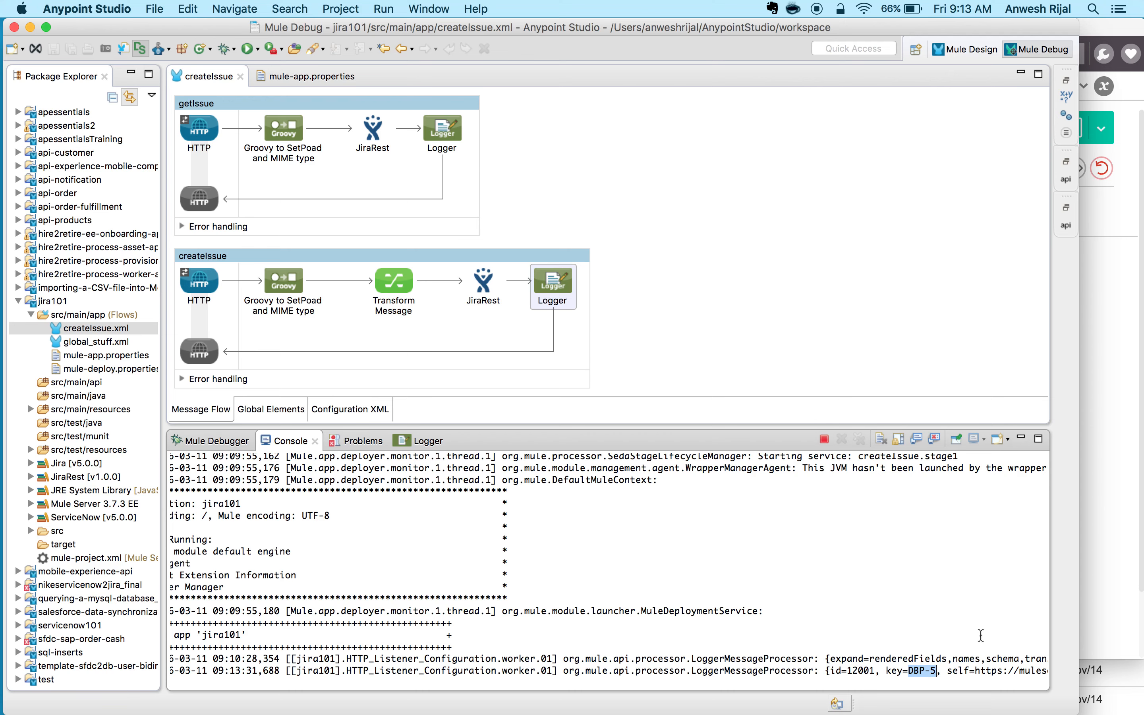
Switch to Jira in Chrome, refresh the All Issues list to check for the new issue, and return to Anypoint Studio
left_click(1120, 695)
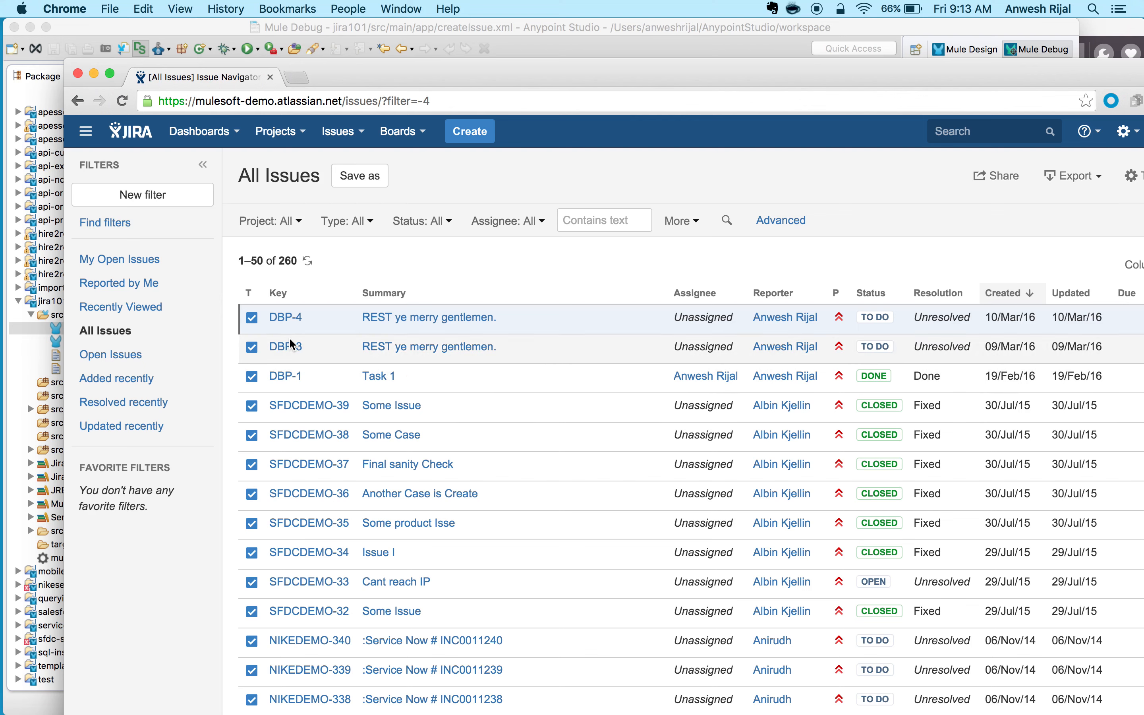
left_click(306, 260)
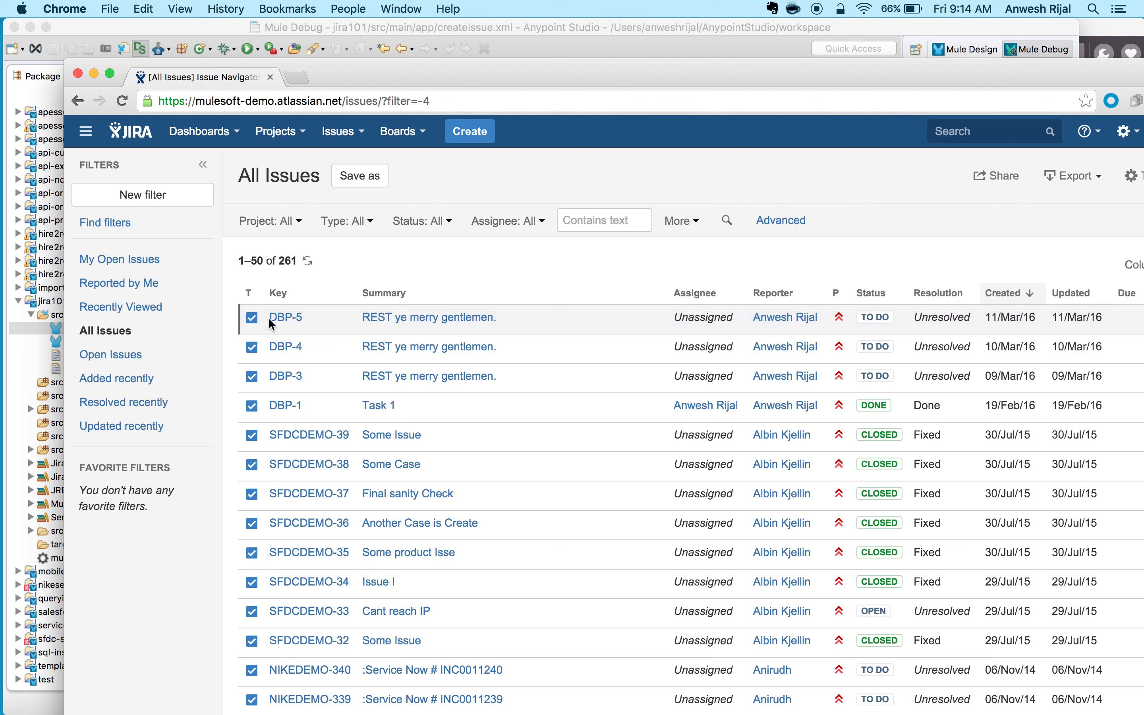
left_click_drag(308, 316, 270, 319)
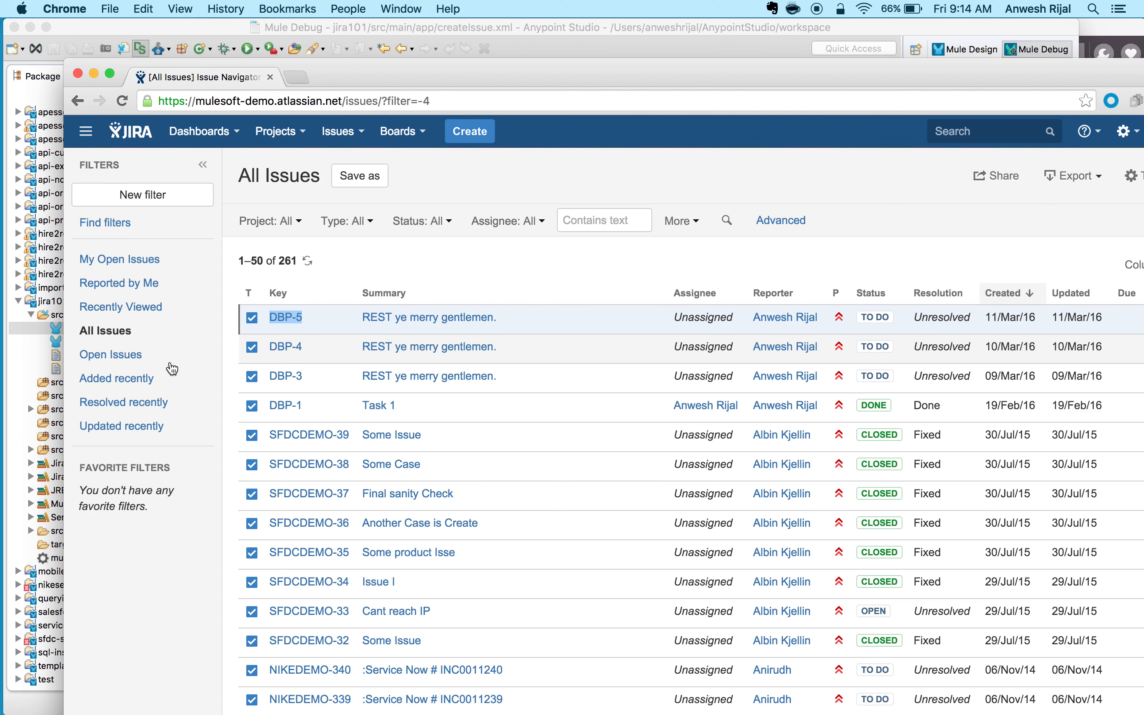
left_click(25, 394)
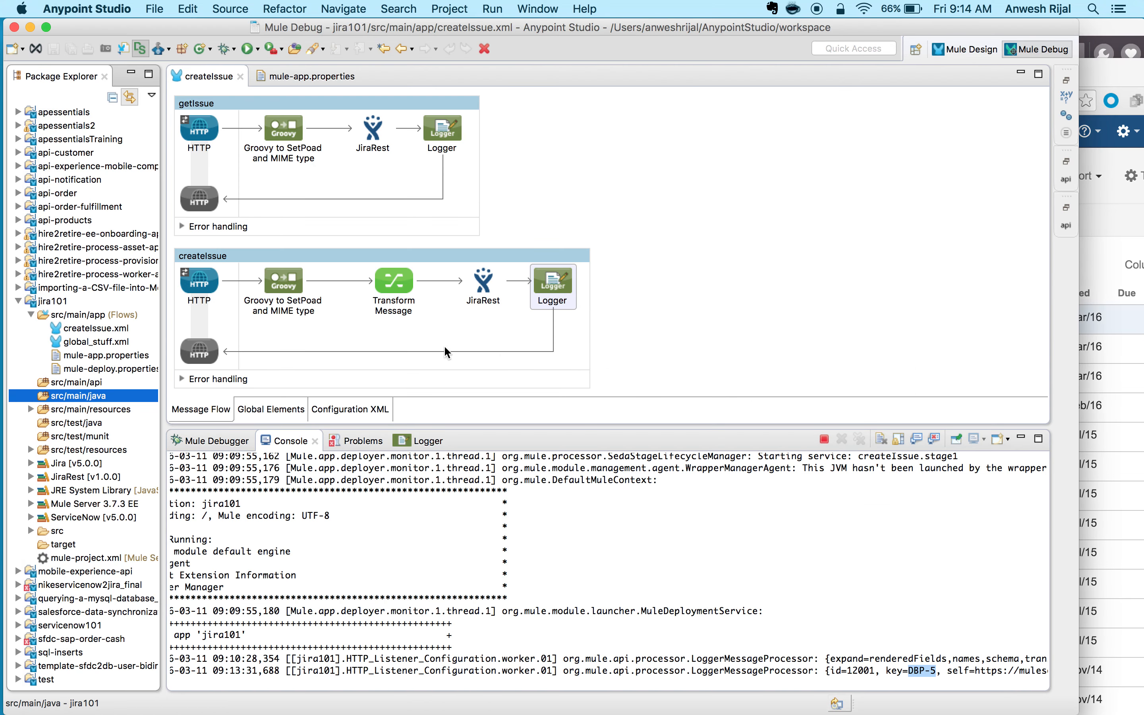